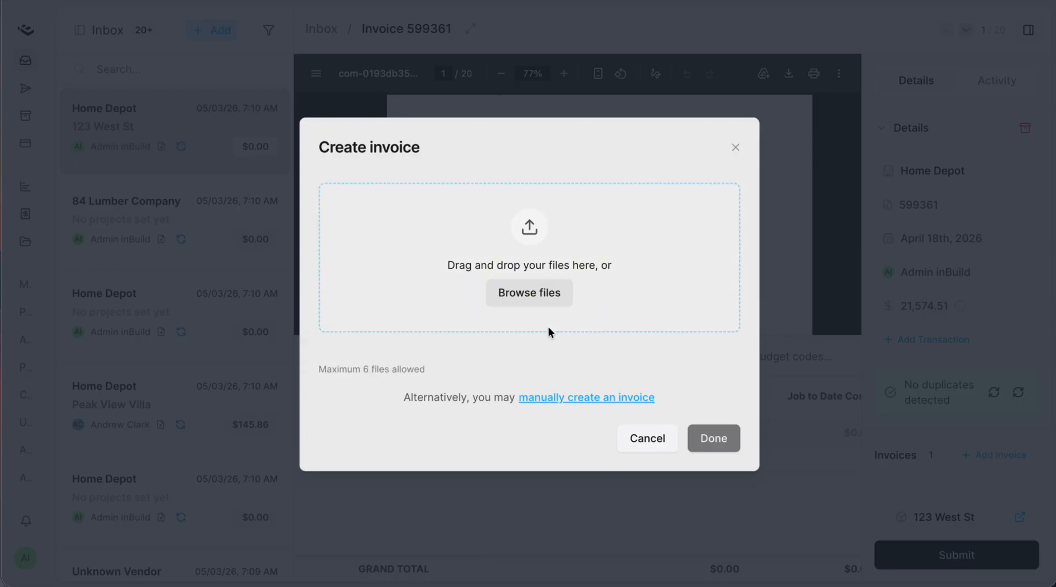
- Upload the 84 Lumber invoice file to the inbox and open its new entry
click(695, 438)
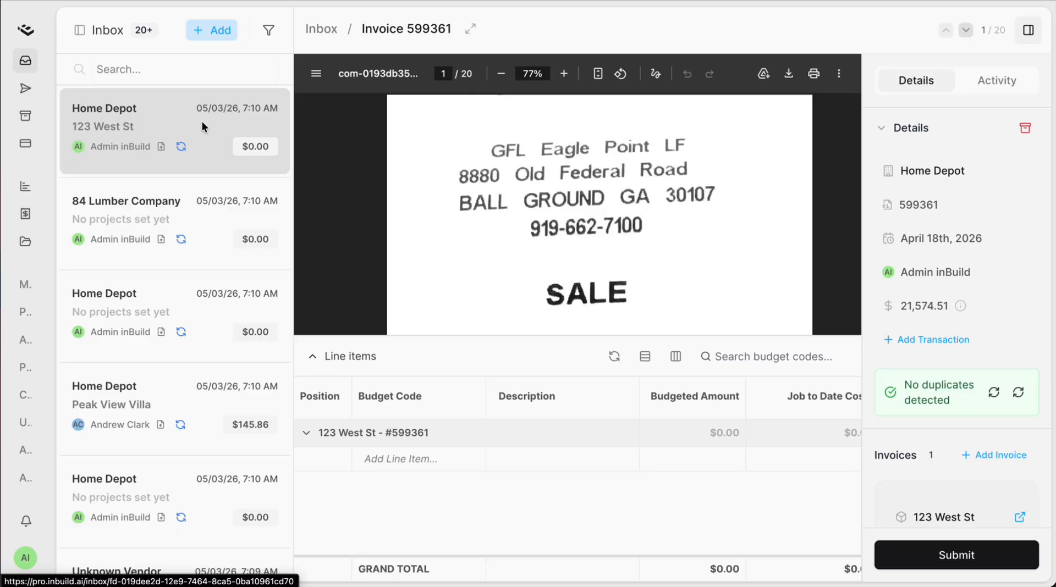
click(167, 111)
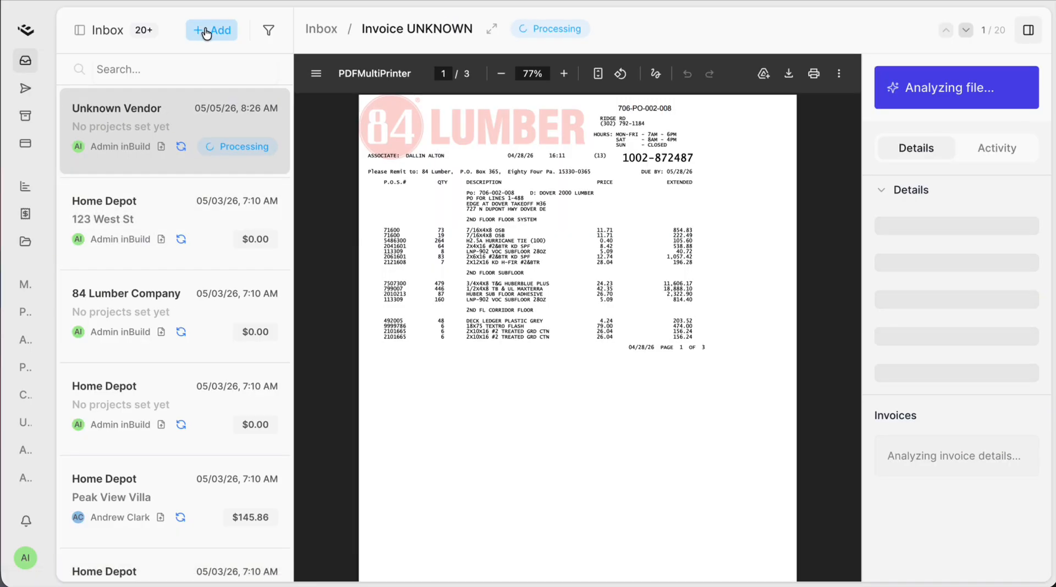
click(206, 33)
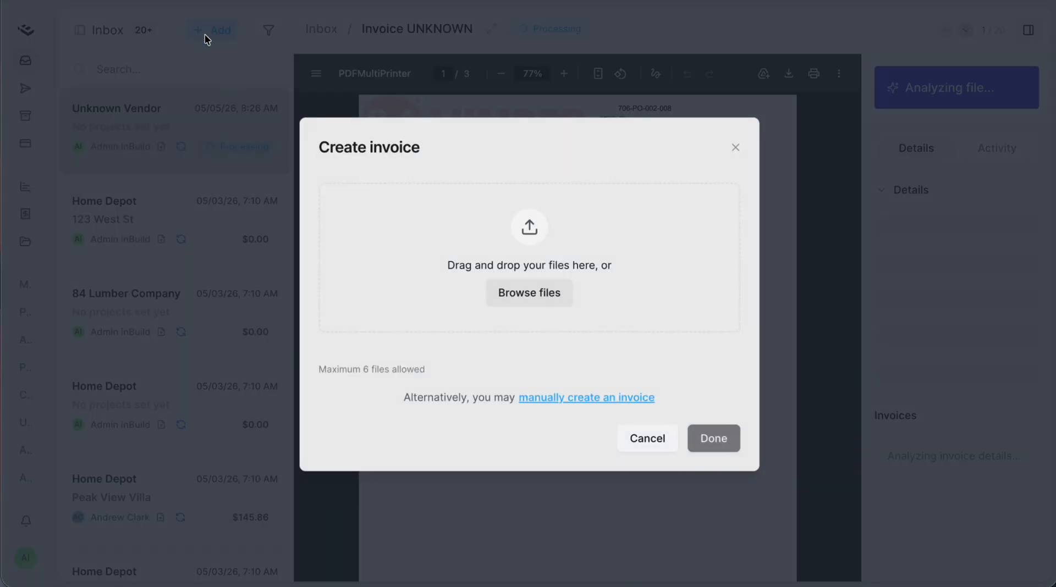
click(737, 148)
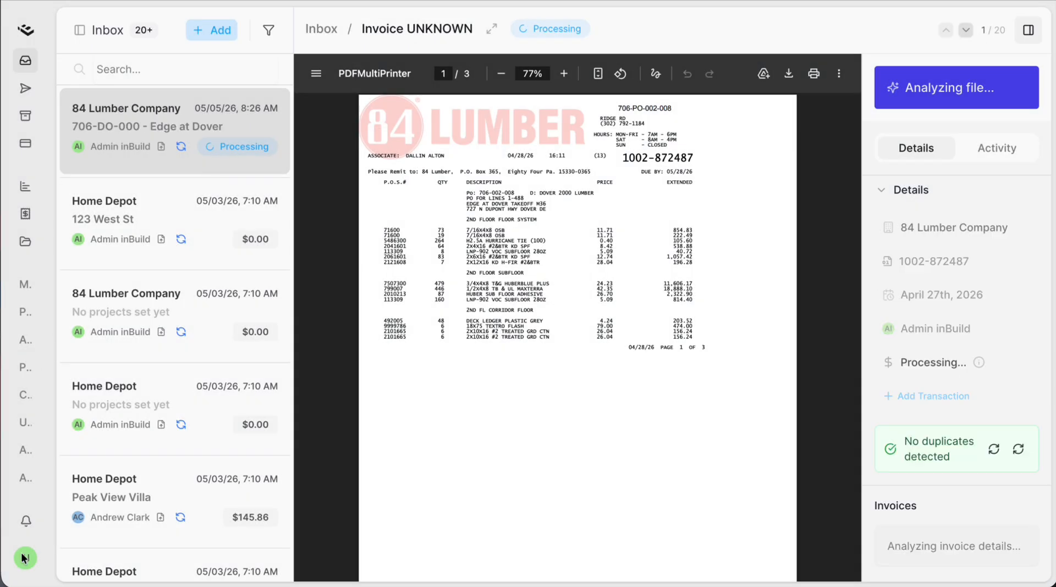
- Check the connected Outlook email account in the company settings and return to the inbox
click(24, 558)
click(85, 528)
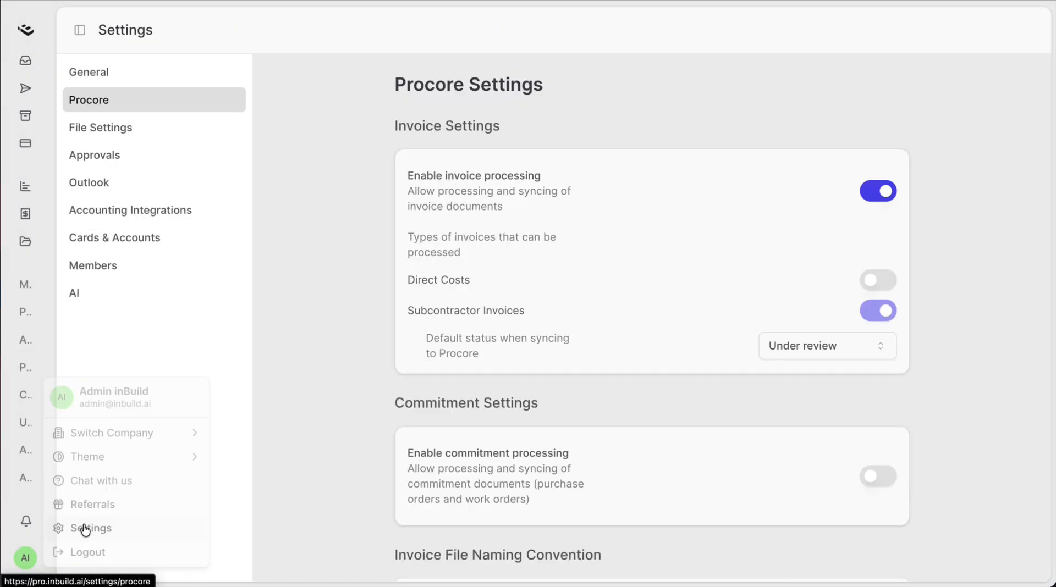
click(112, 186)
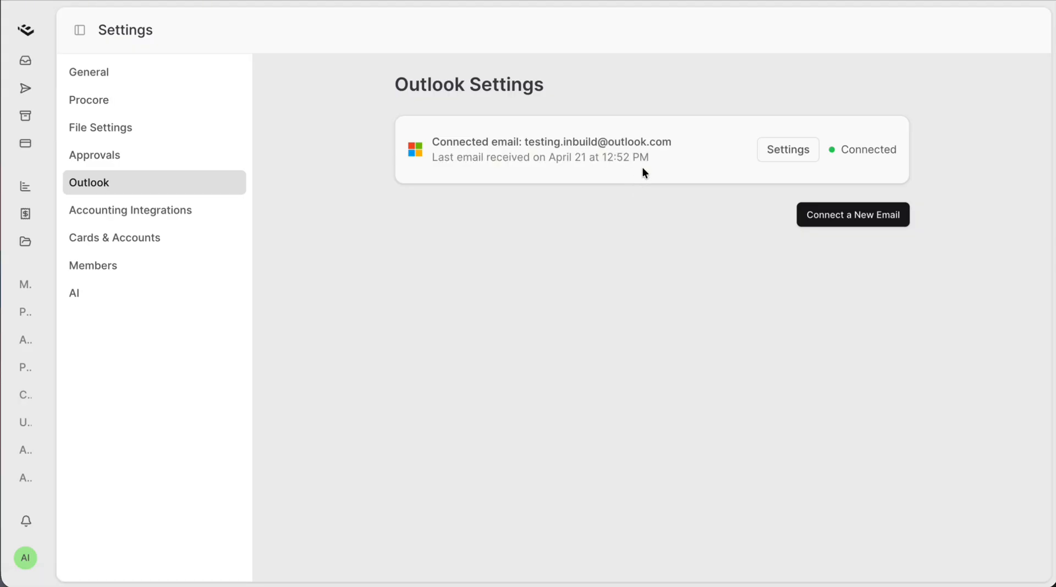
click(31, 66)
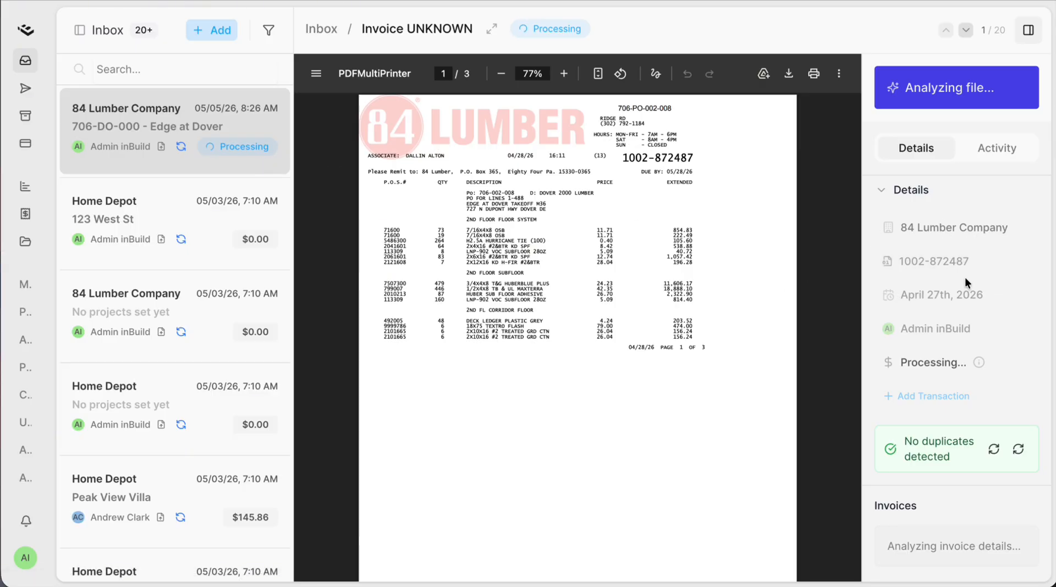
- Examine the items and totals on all three pages of the uploaded 84 Lumber invoice
scroll(659, 281, down, 3)
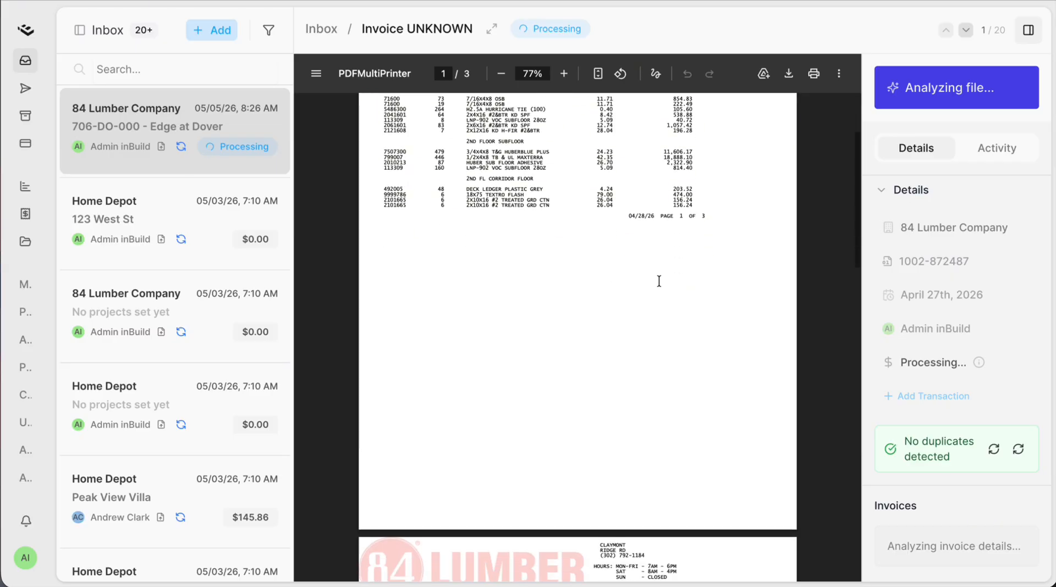
scroll(659, 281, down, 5)
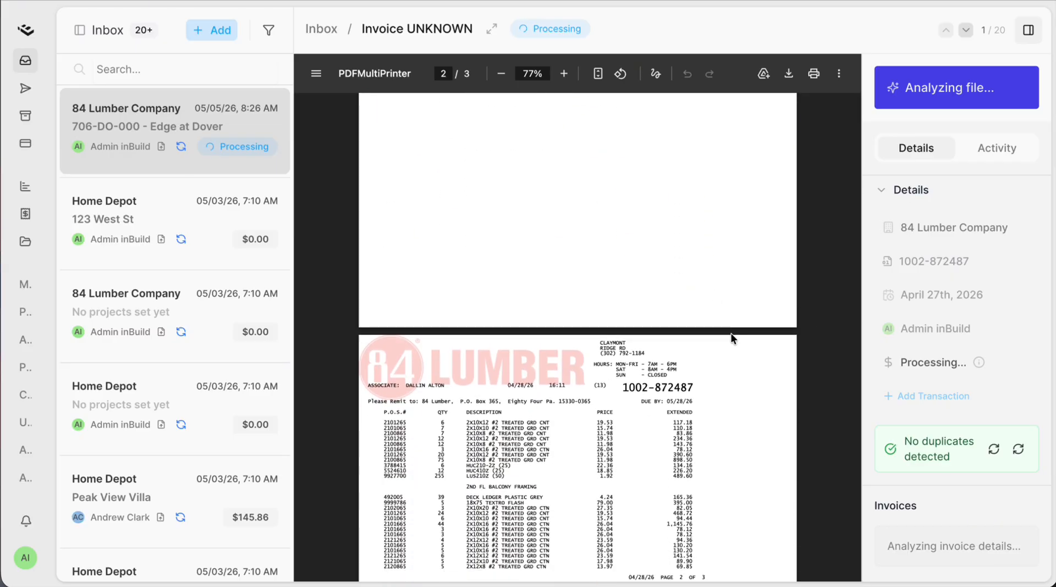
scroll(727, 333, down, 4)
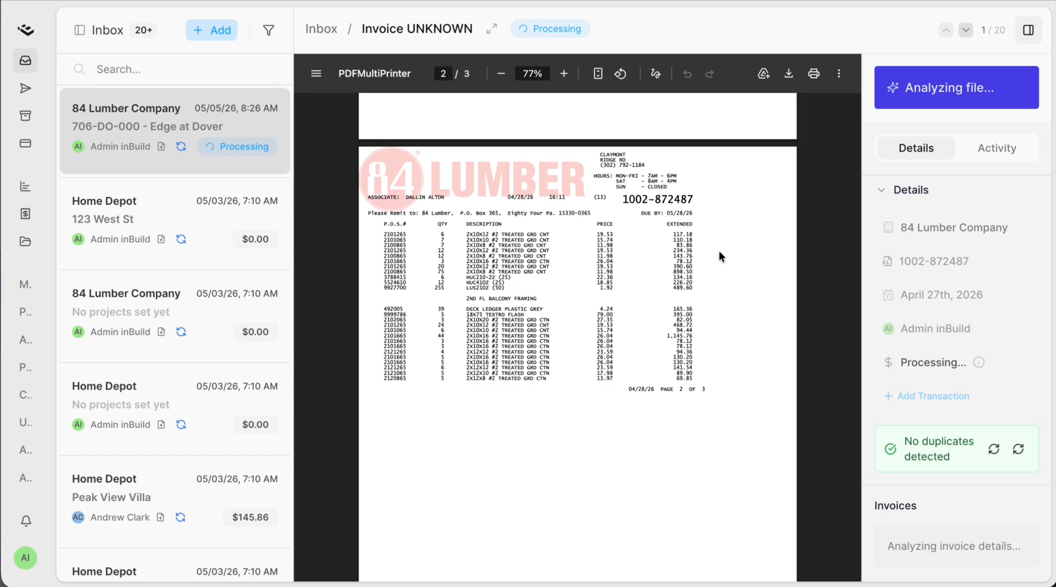
scroll(718, 251, down, 10)
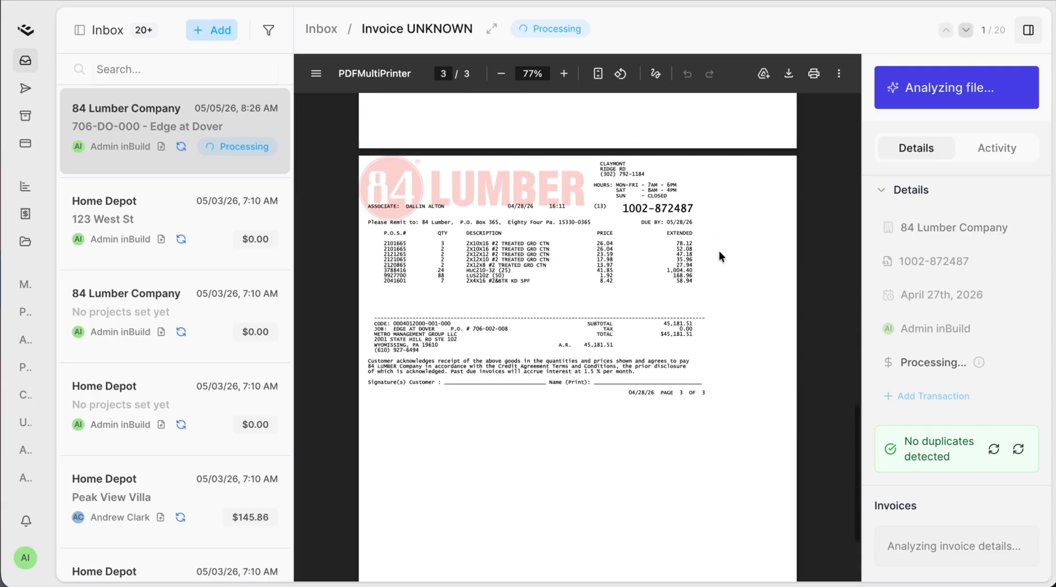
scroll(714, 262, up, 20)
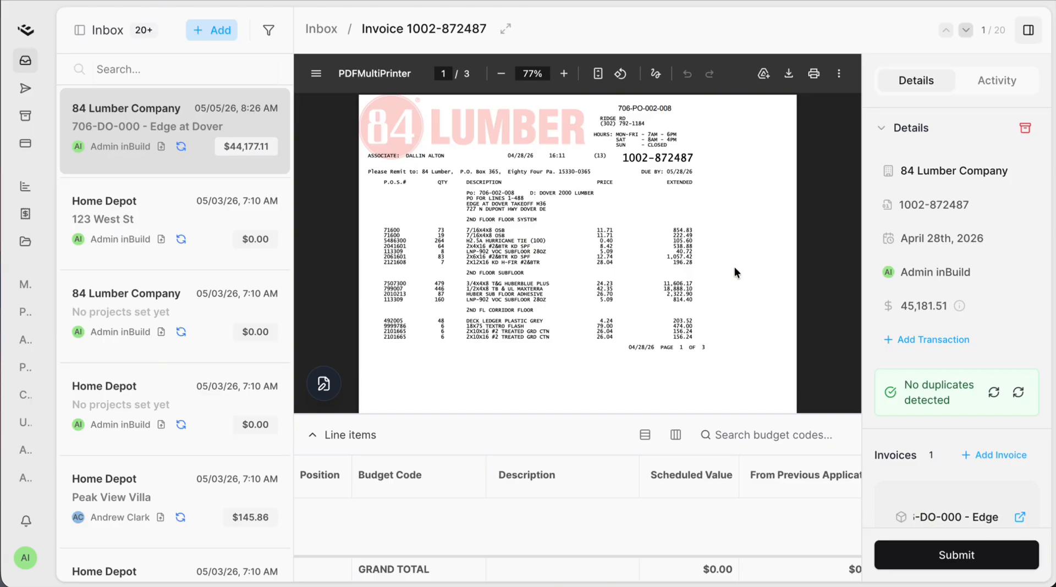
- Review the project, commitment and billing period choices assigned to the 84 Lumber invoice
scroll(1018, 355, down, 3)
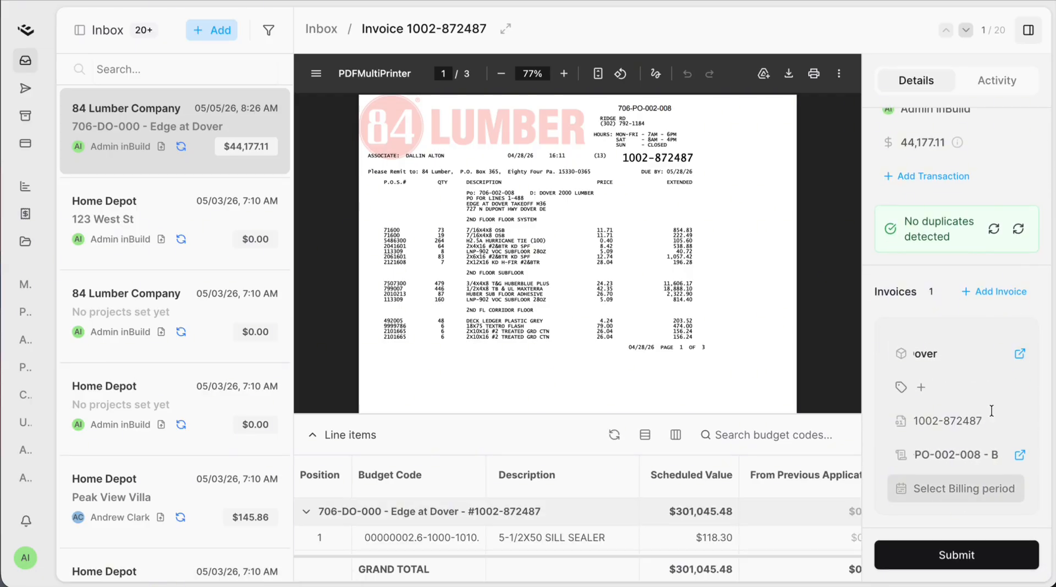
click(961, 357)
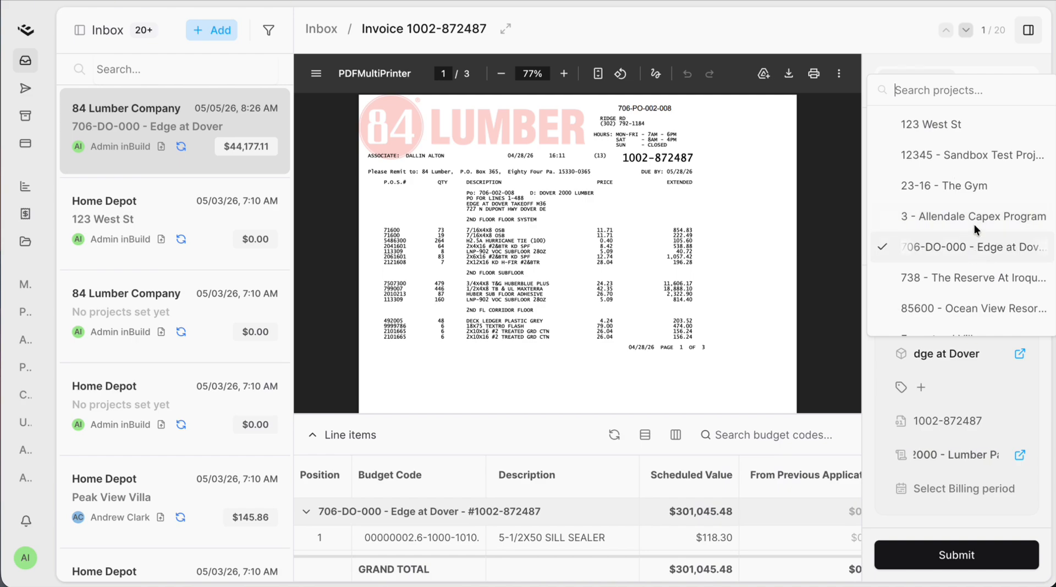
click(949, 457)
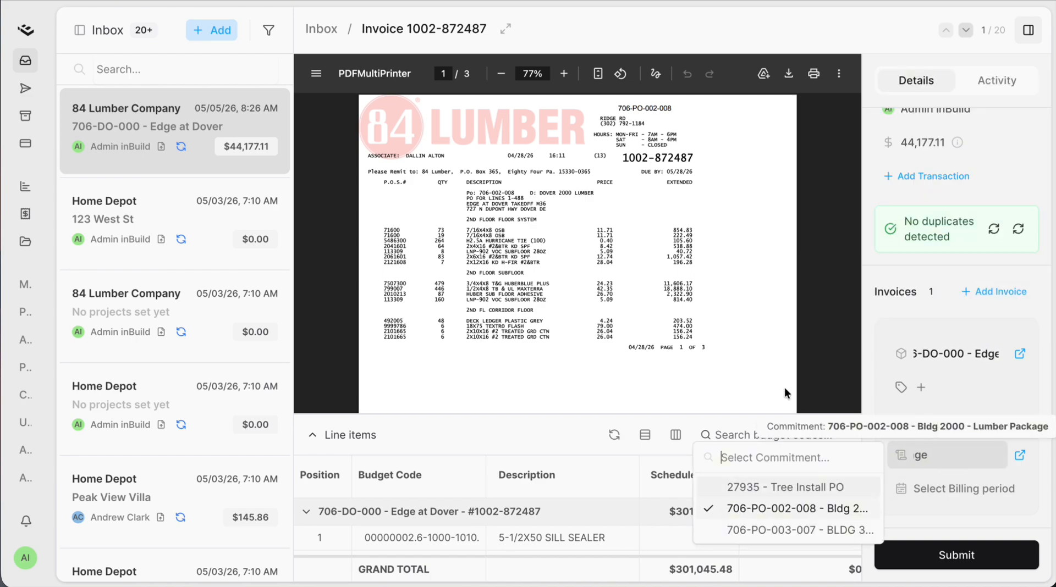
scroll(753, 319, down, 1)
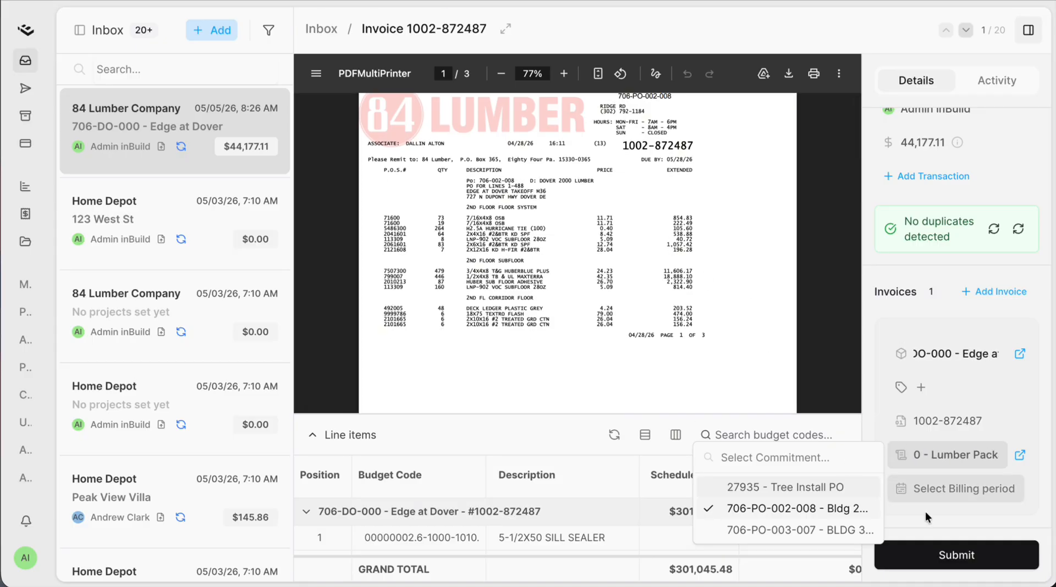
click(955, 494)
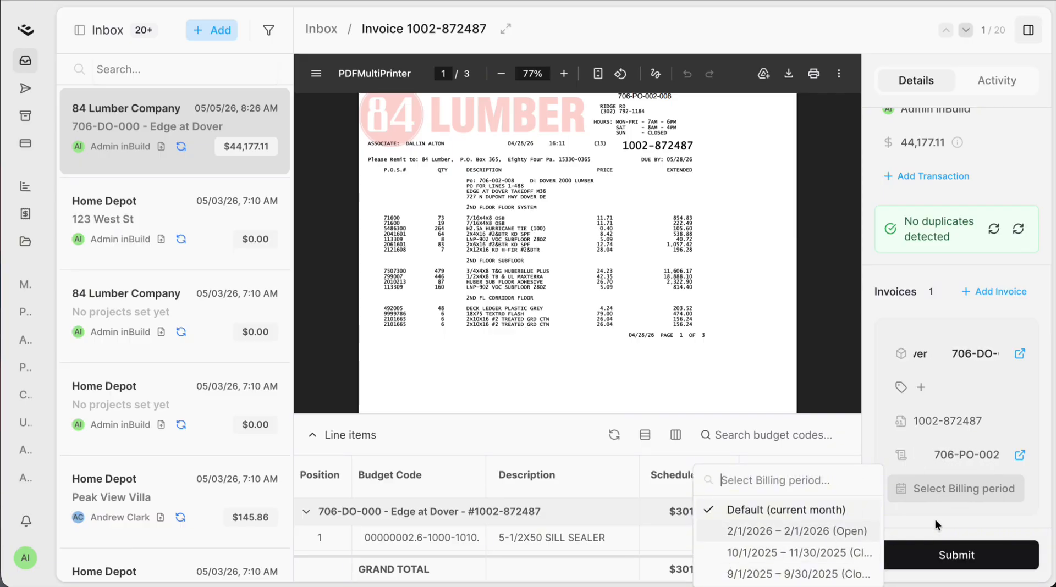
click(946, 516)
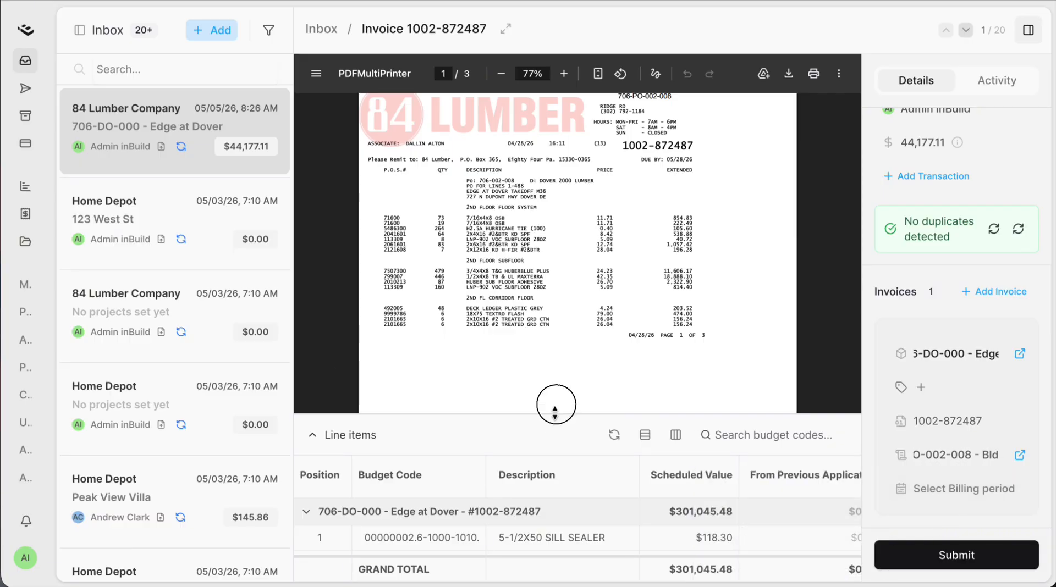
- Enlarge the line items table, expand the invoice view and review the PDF through its last page
drag(558, 338, 563, 323)
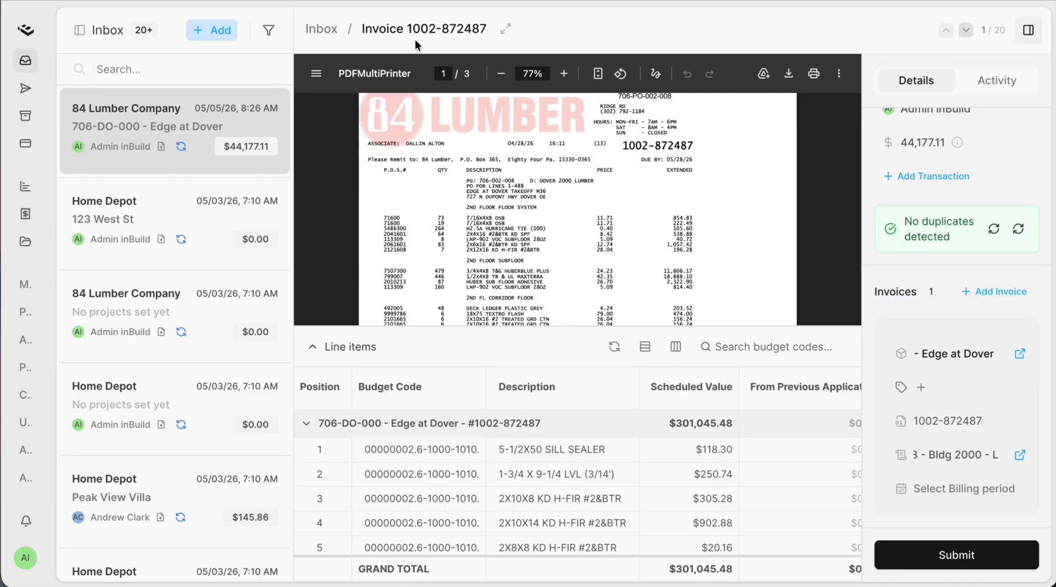
click(506, 30)
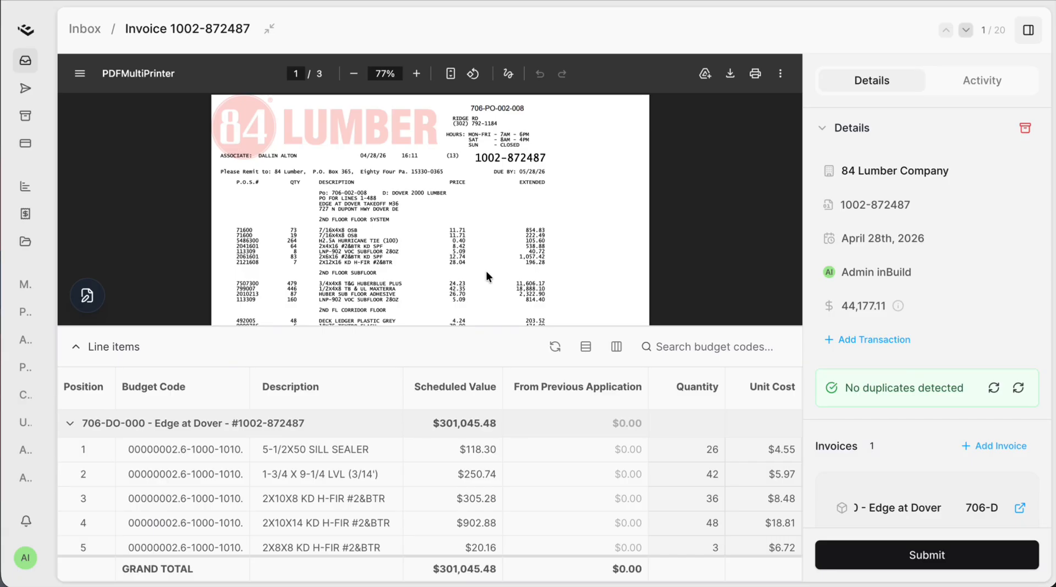
scroll(490, 286, down, 7)
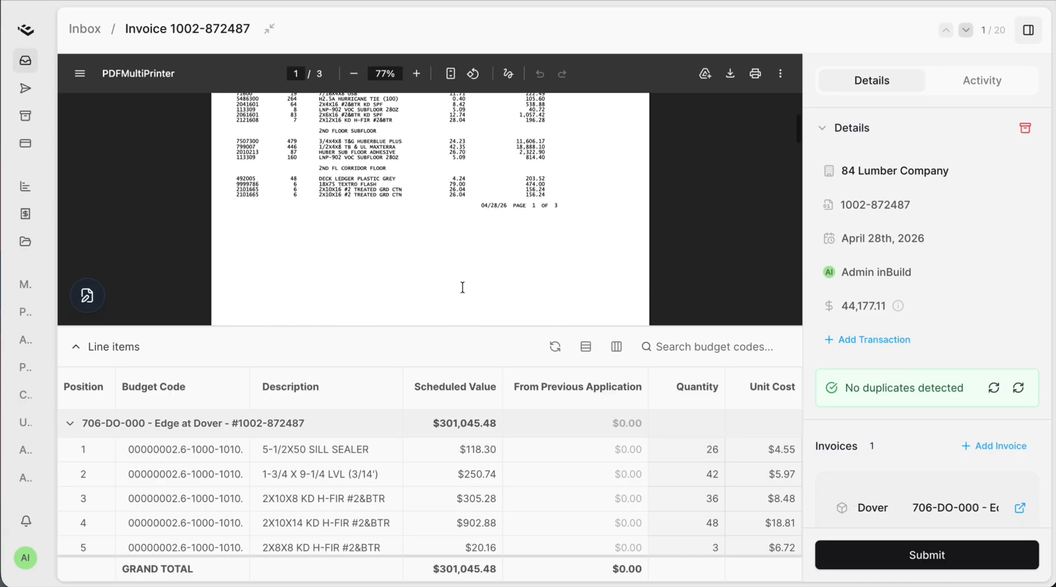
scroll(462, 289, down, 10)
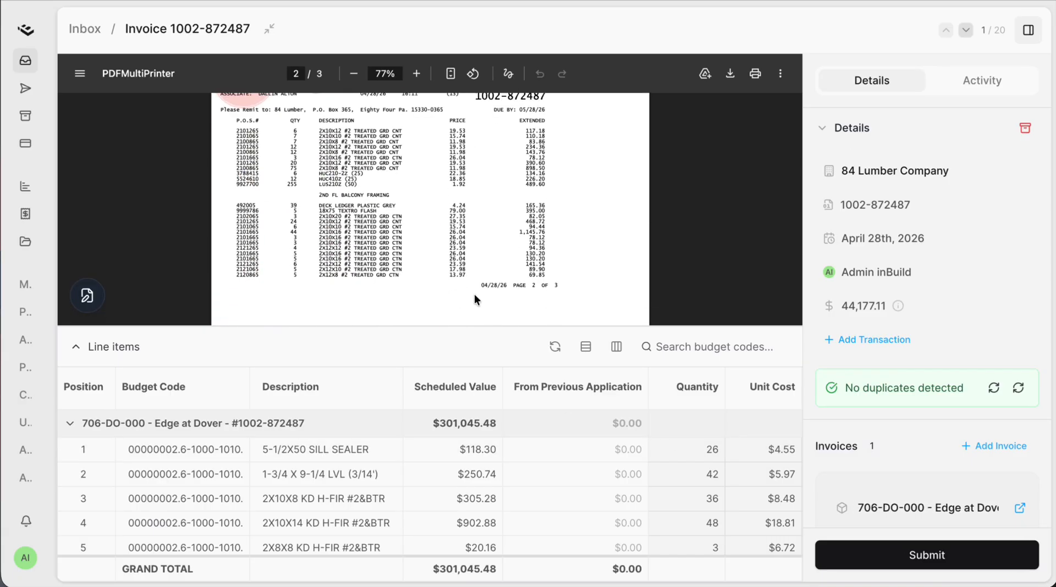
scroll(495, 281, down, 5)
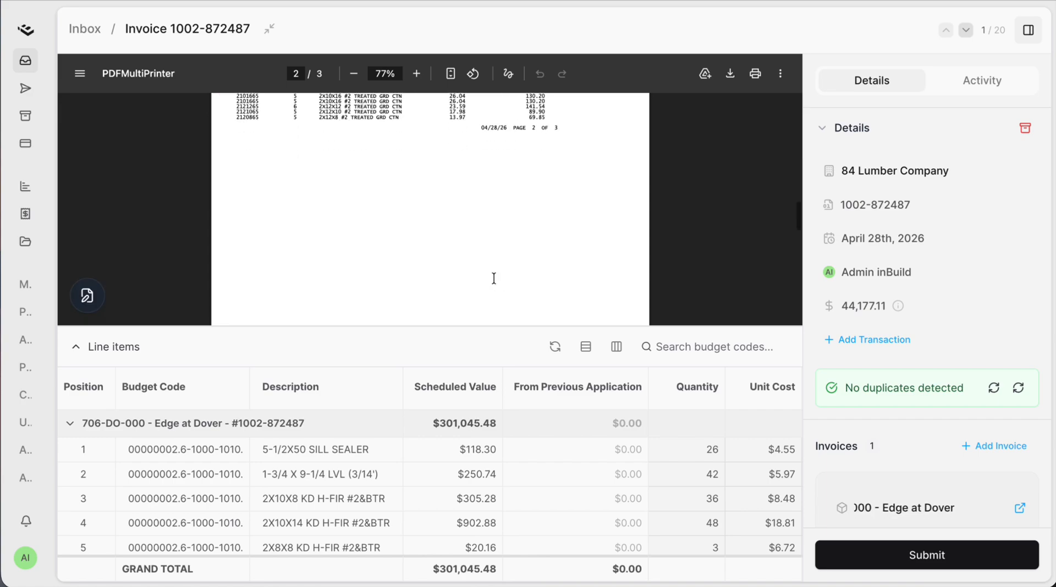
scroll(493, 280, down, 5)
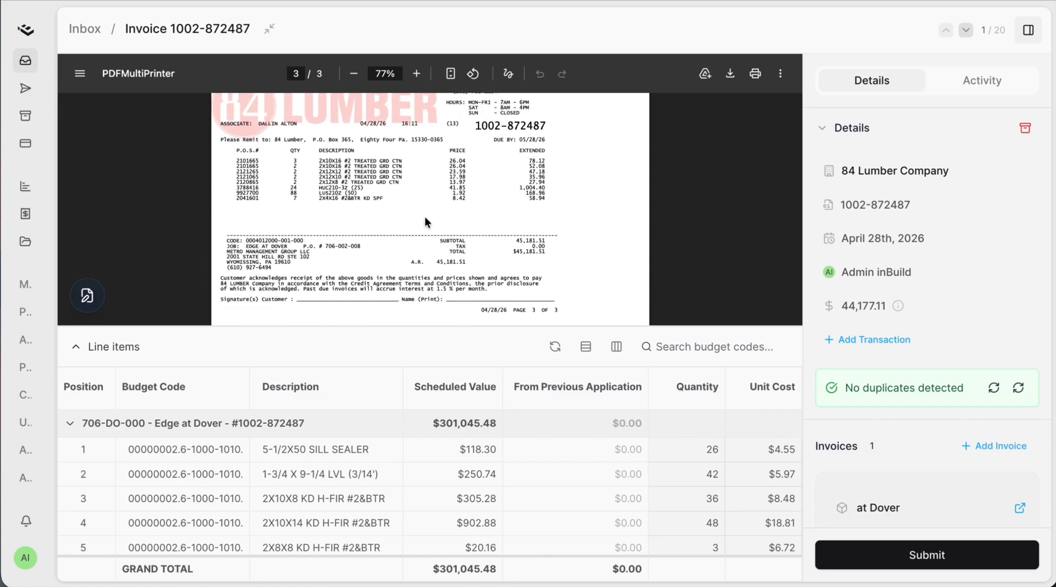
- Search the page for the unit cost 4.55 and compare the line item quantities and costs with the PDF
scroll(690, 464, right, 3)
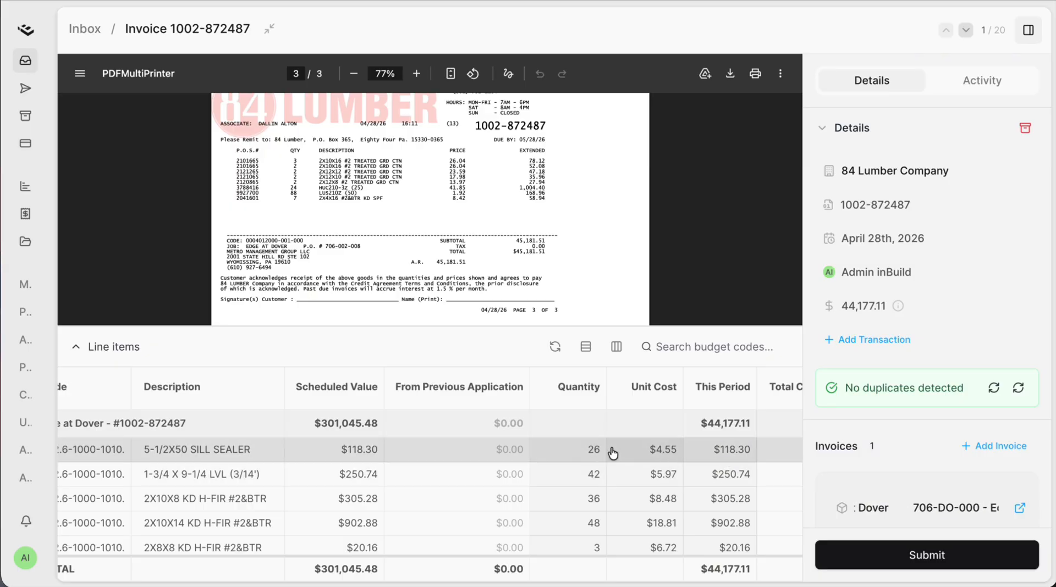
scroll(603, 215, up, 1)
scroll(596, 210, up, 10)
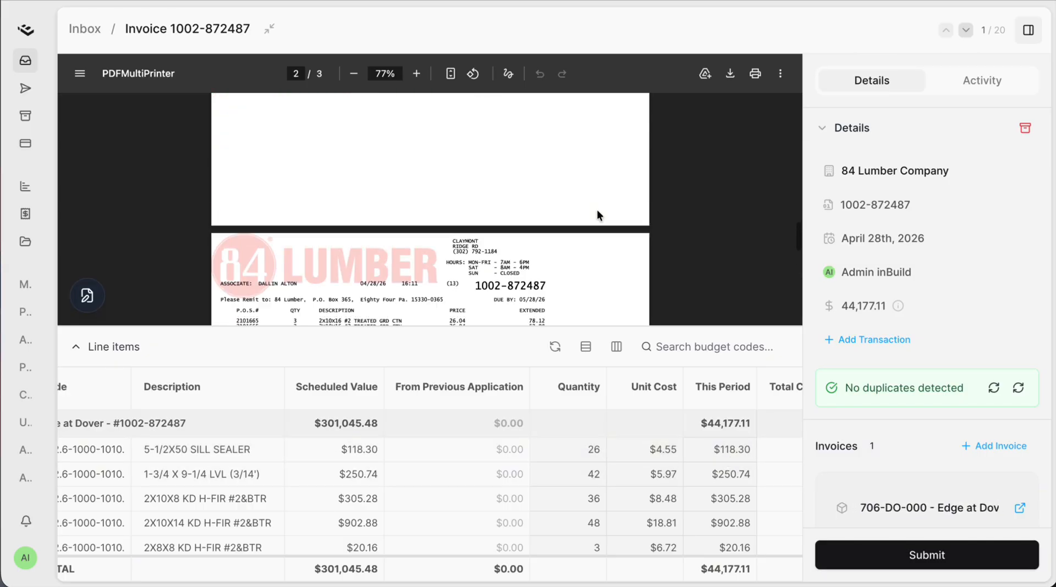
key(ctrl+f)
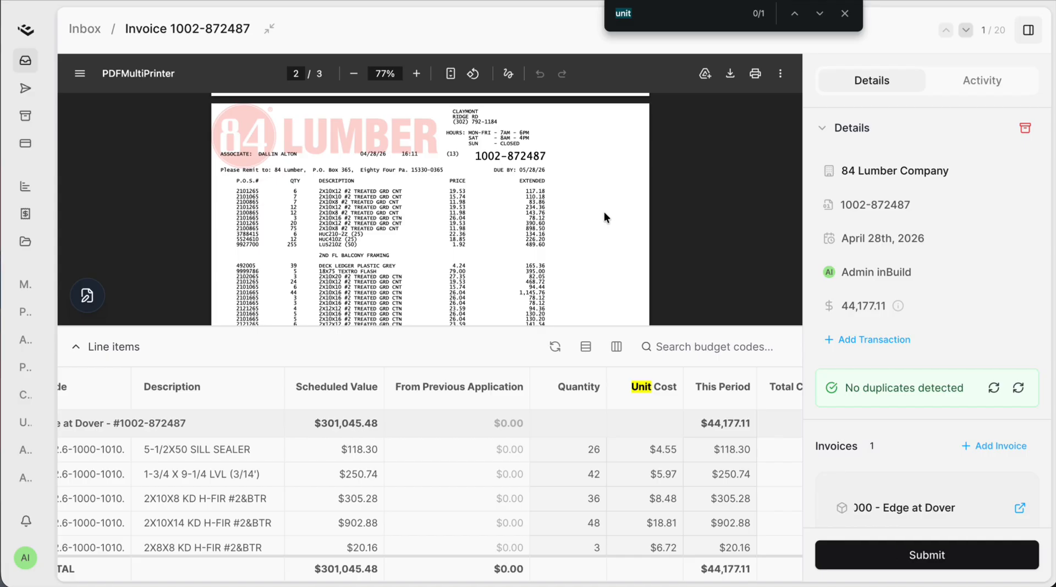
scroll(604, 212, down, 1)
text(4.55)
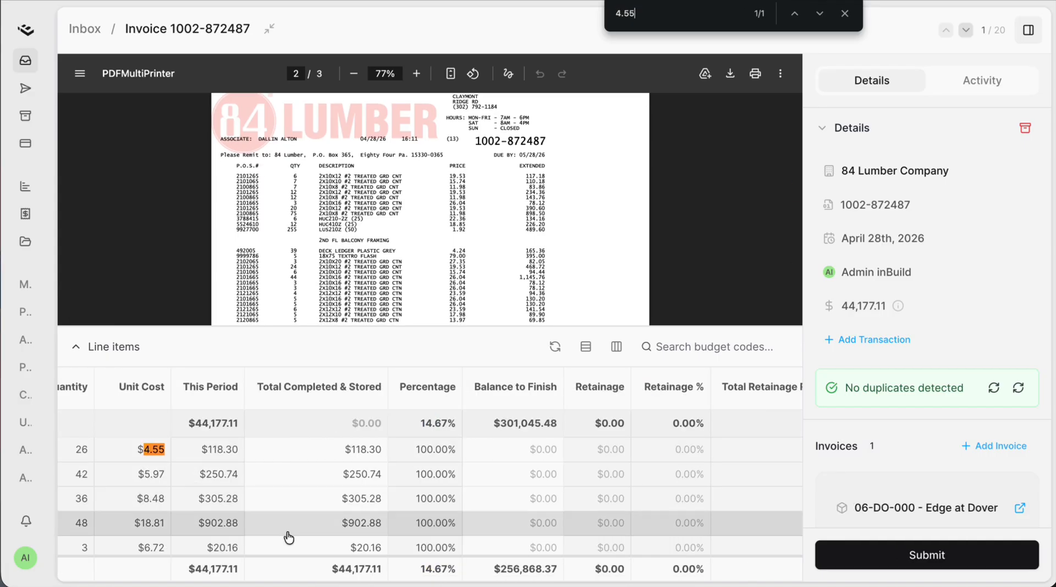
scroll(289, 533, left, 10)
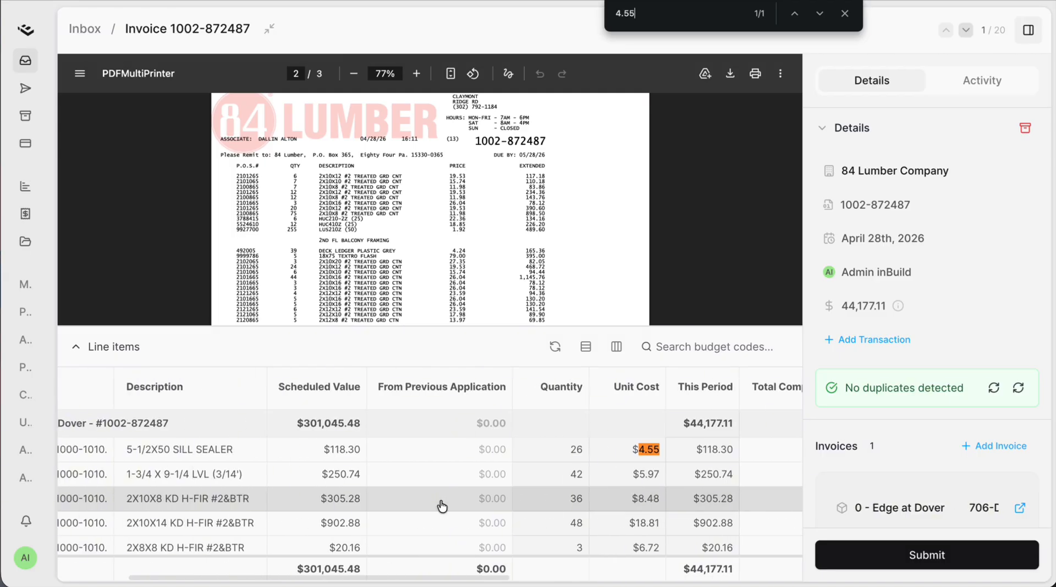
scroll(704, 481, down, 3)
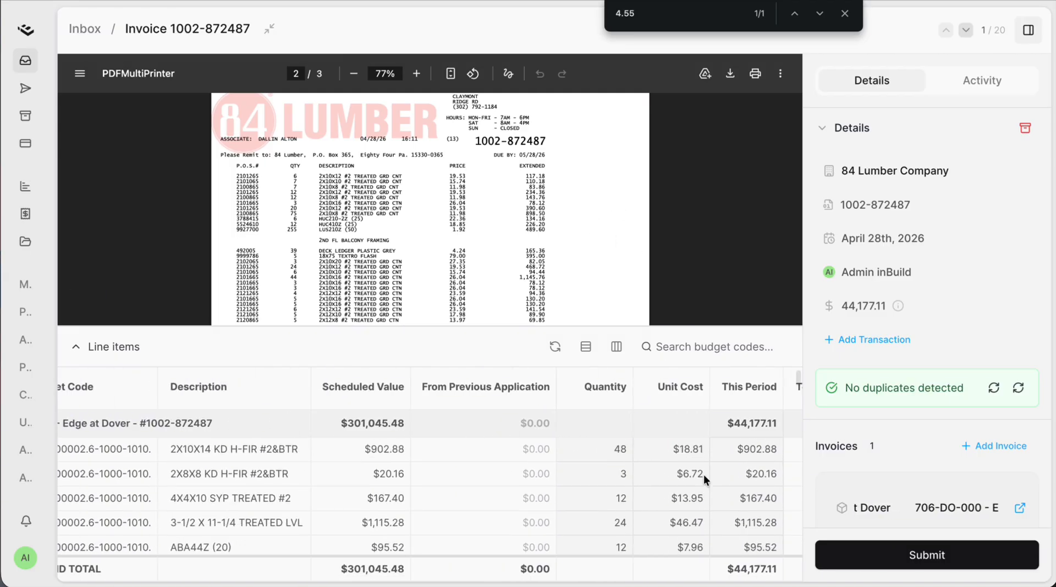
scroll(704, 481, left, 3)
- Search the line items for the description 2X10X12 #2 TREATED GRD CNT copied from the PDF and inspect their quantities and amounts
click(715, 342)
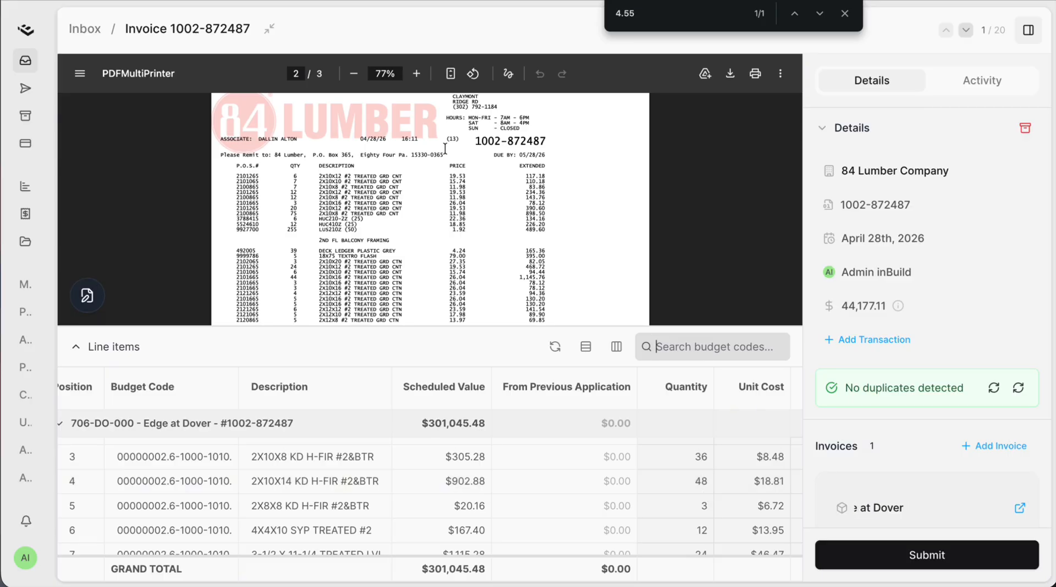
drag(319, 177, 402, 175)
key(ctrl+c)
click(706, 347)
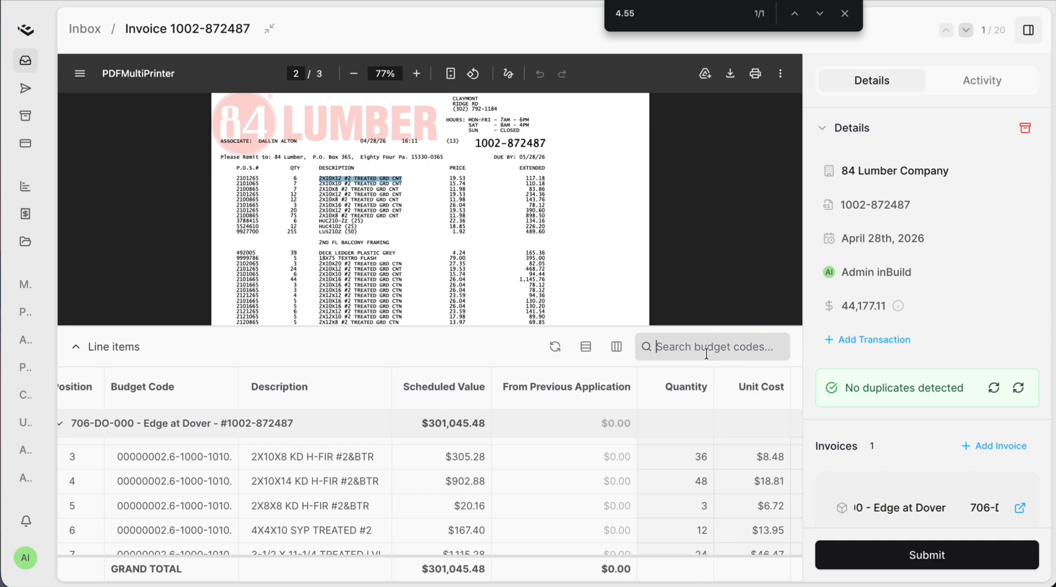
key(ctrl+v)
scroll(678, 483, right, 3)
scroll(678, 486, down, 2)
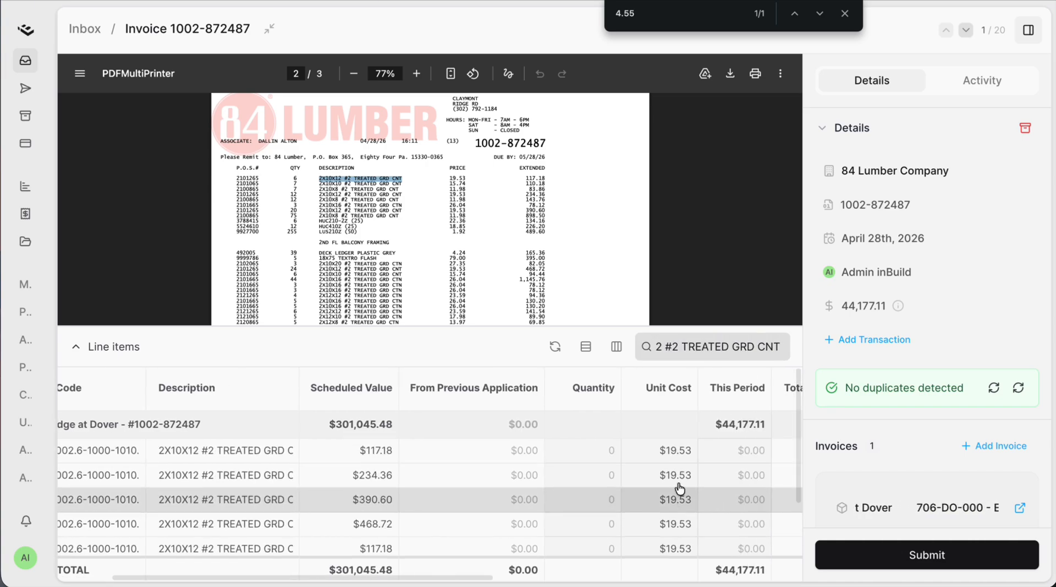
scroll(680, 487, right, 3)
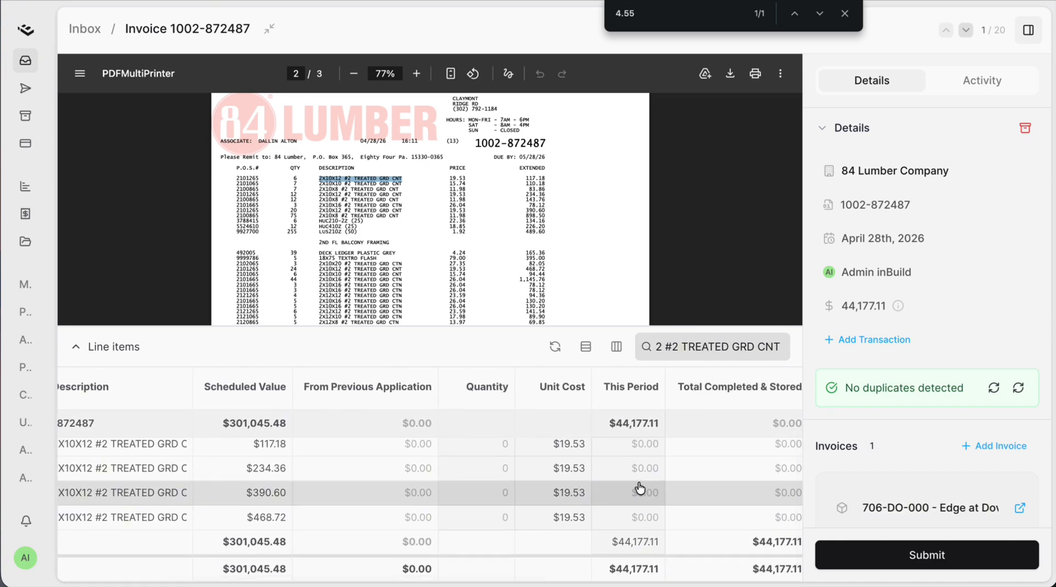
- Clear the line item search, enlarge the line items table and review the billed quantities for irregular values
double_click(706, 346)
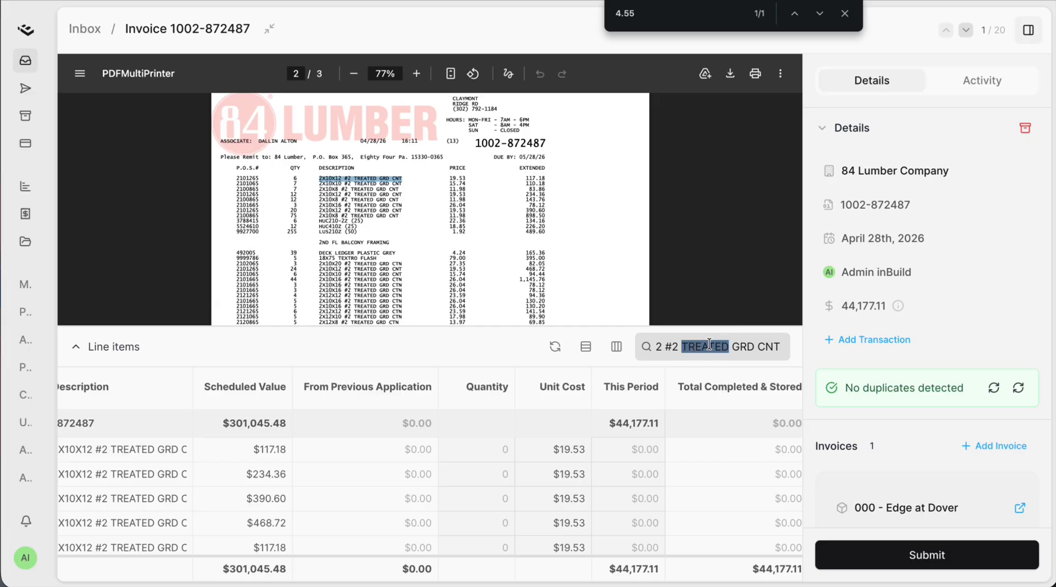
triple_click(708, 347)
key(BackSpace)
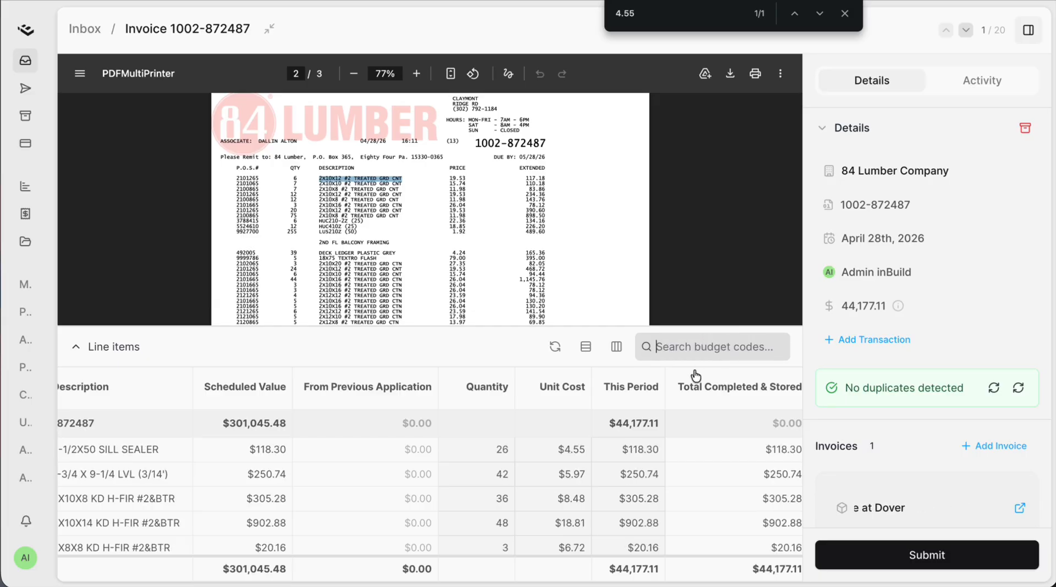
scroll(650, 484, down, 5)
scroll(648, 495, down, 3)
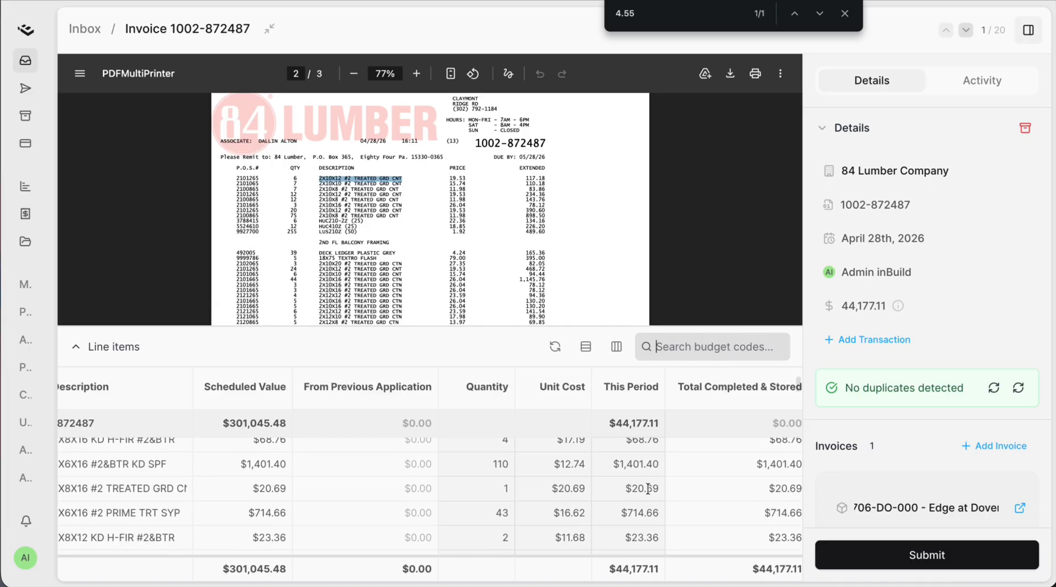
drag(533, 314, 534, 271)
scroll(617, 444, left, 3)
scroll(710, 450, down, 4)
scroll(547, 445, down, 10)
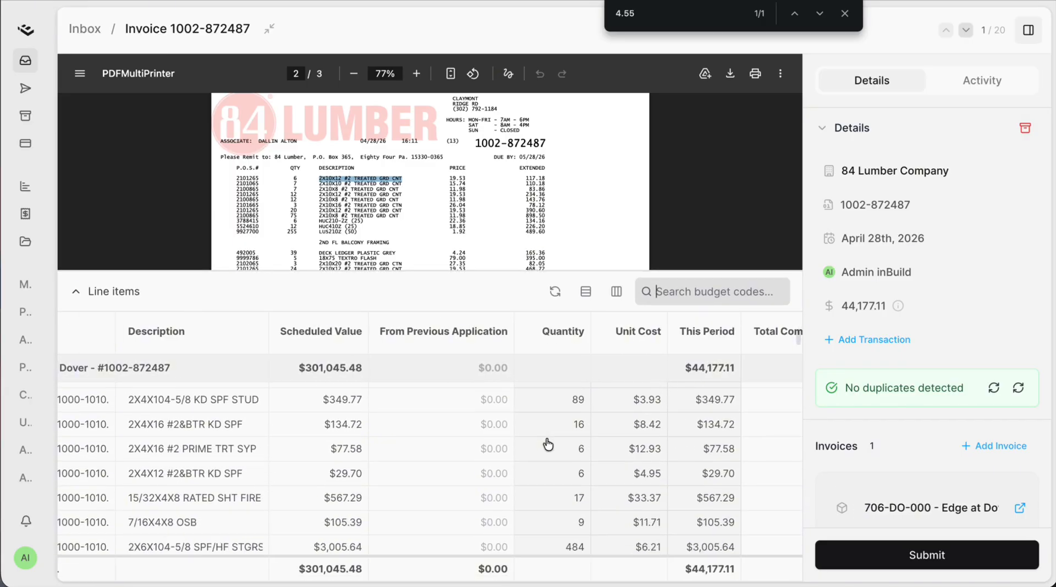
scroll(548, 445, up, 5)
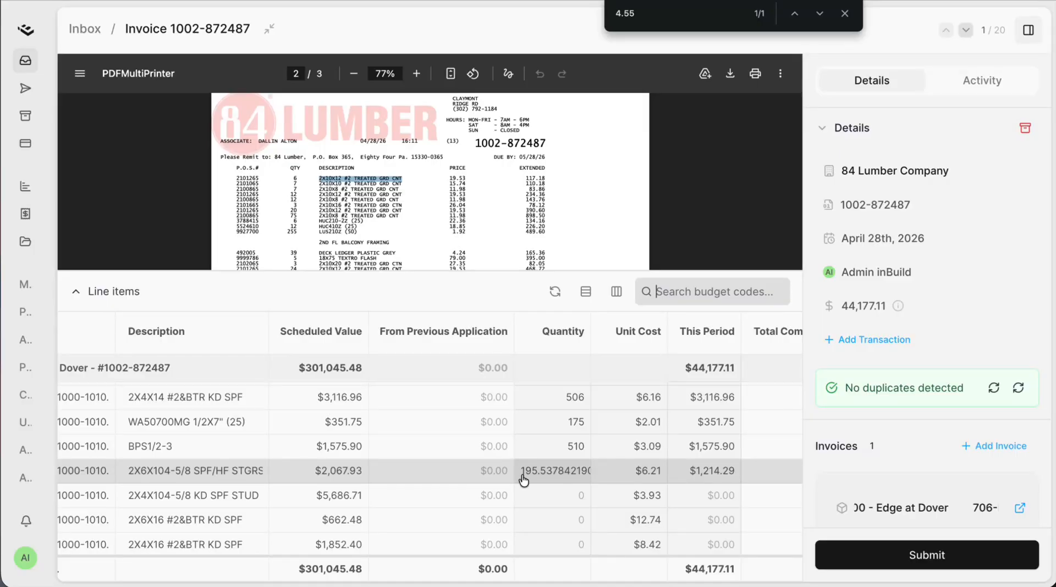
- Search the page for the 2X6X104-5/8 SPF/HF STGRS line's amount this period, as both 1214.29 and 1,214.29
click(711, 471)
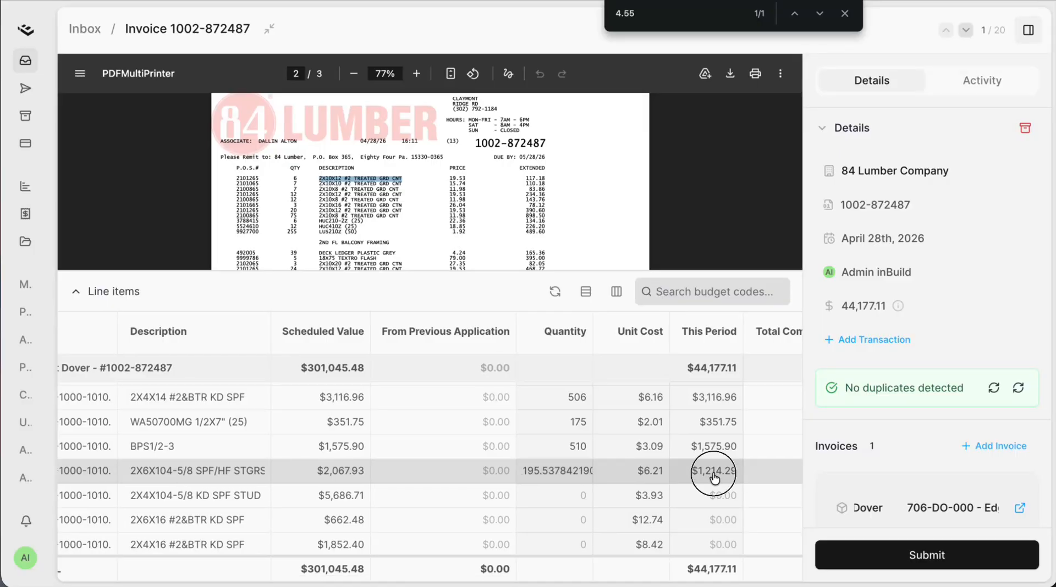
click(579, 223)
key(ctrl+f)
key(ctrl+v)
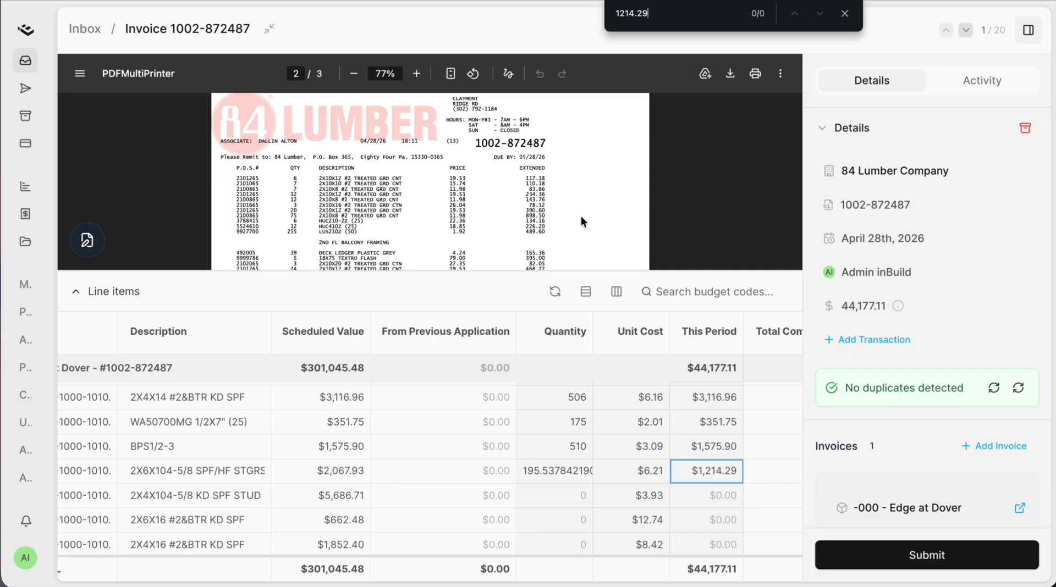
click(619, 13)
text(,)
key(ctrl+a)
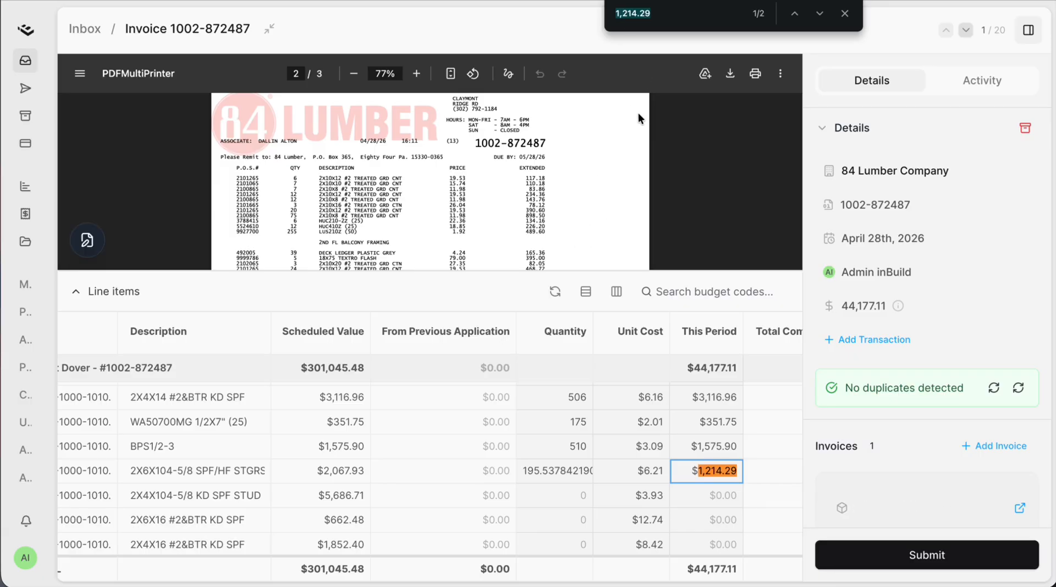
key(ctrl+v)
double_click(620, 13)
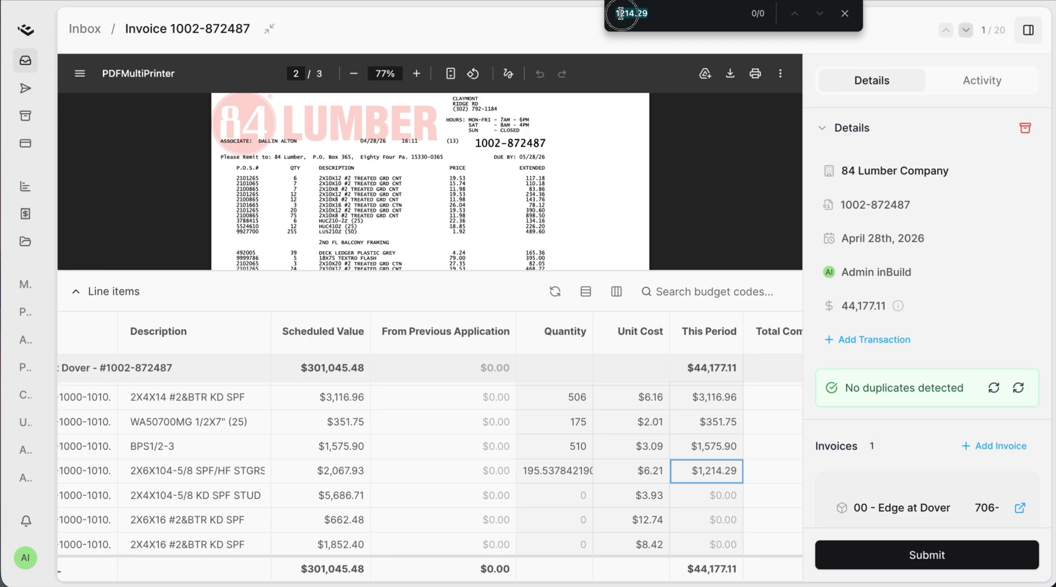
- Look through all three pages of the invoice PDF for the 1,214.29 amount
scroll(594, 234, up, 3)
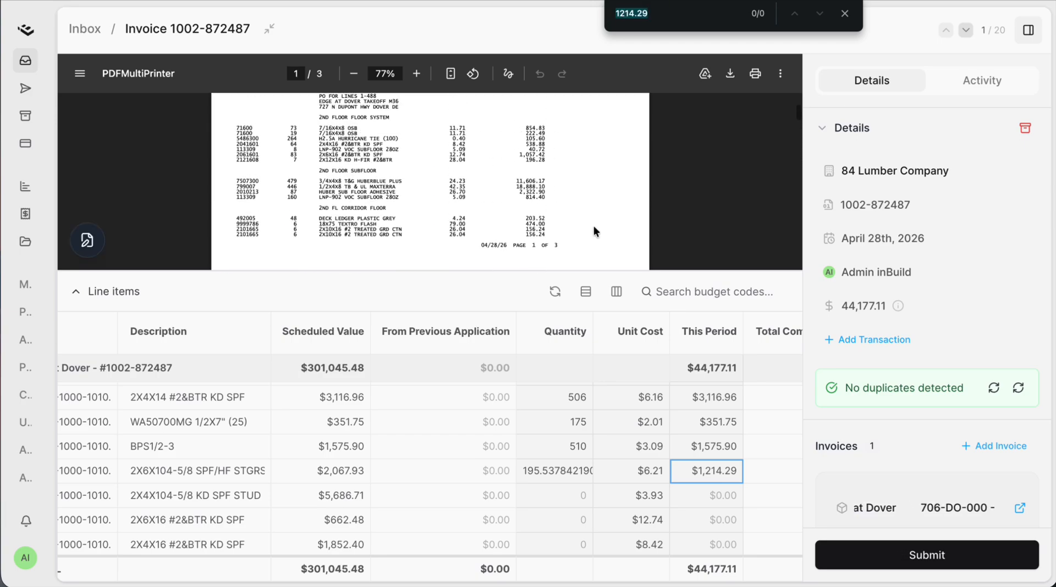
scroll(594, 230, up, 3)
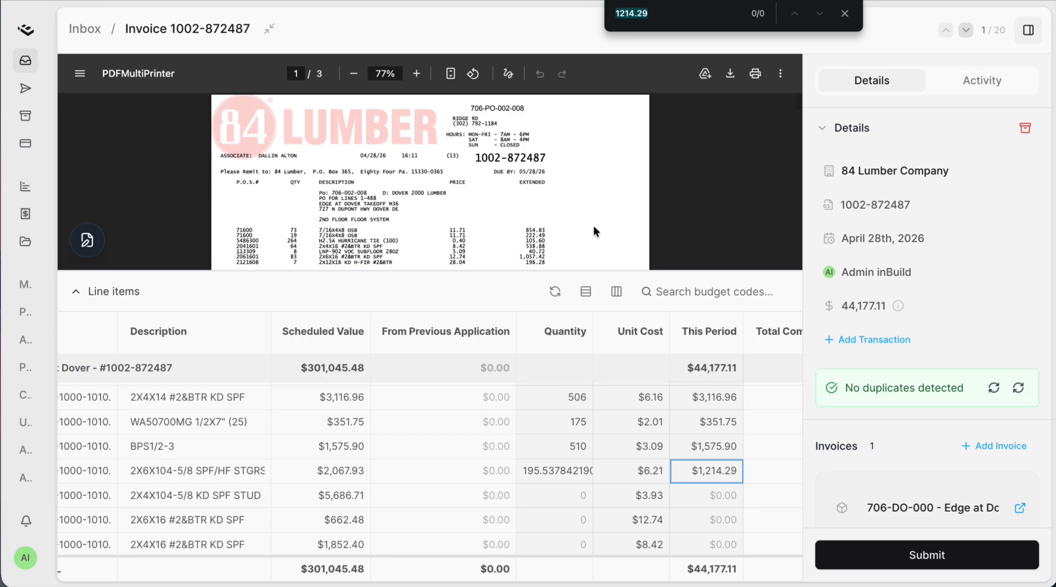
scroll(594, 231, down, 7)
scroll(594, 229, down, 10)
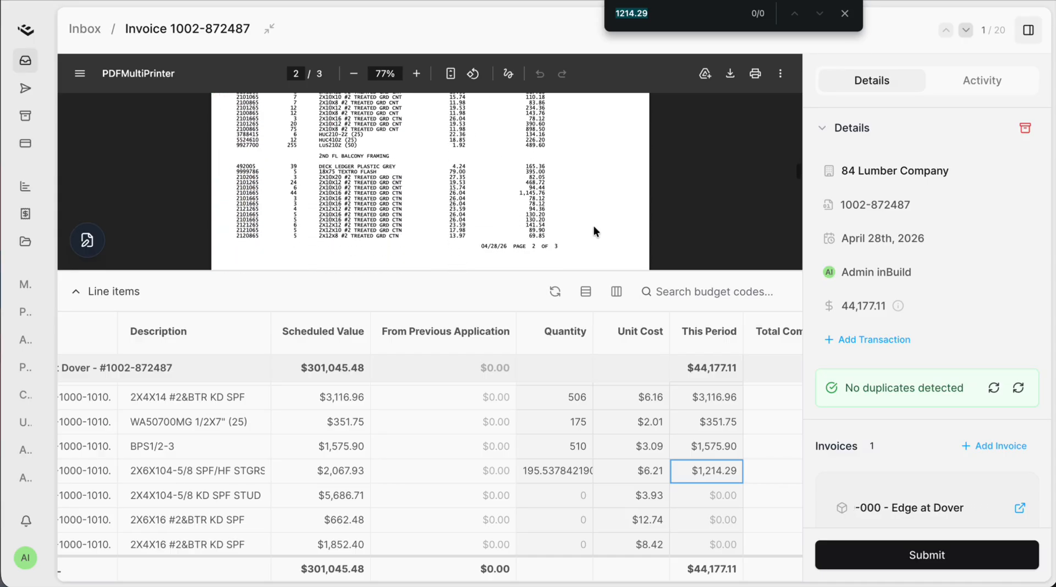
scroll(594, 231, down, 6)
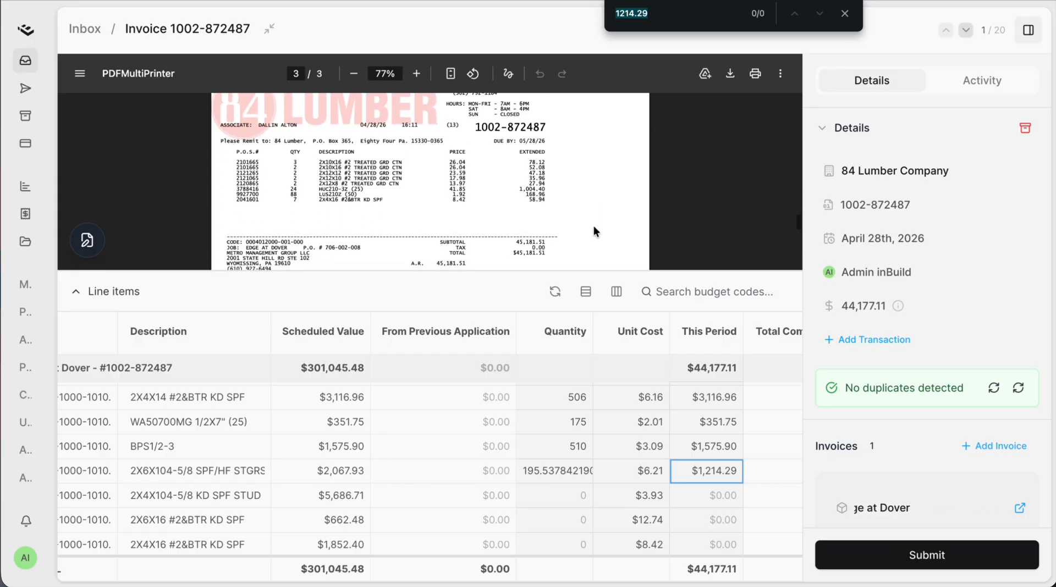
- Set the quantity of the 2X6X104-5/8 SPF/HF STGRS line with the fractional quantity to 195
double_click(563, 477)
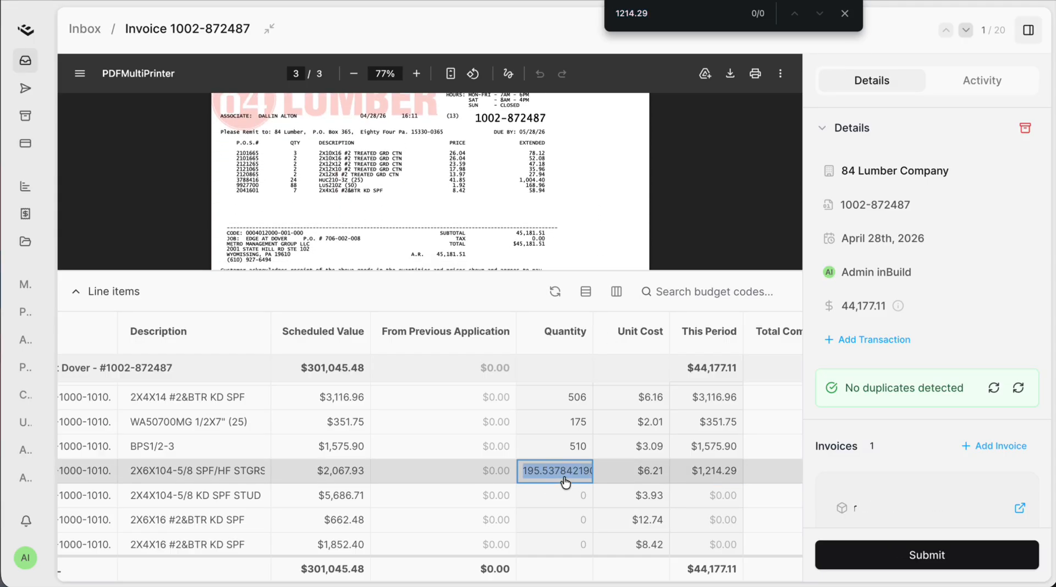
text(195)
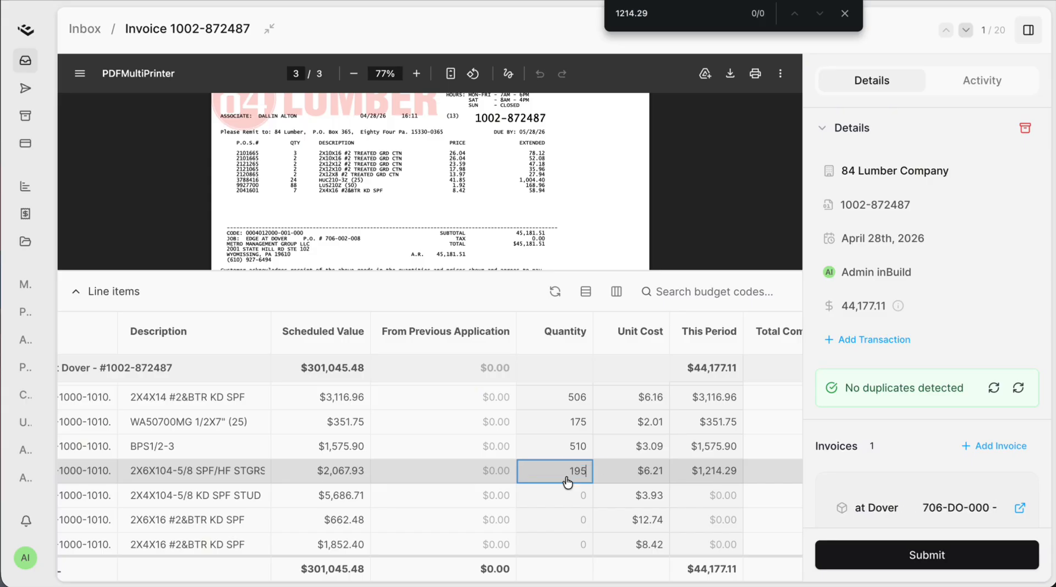
key(Tab)
- Close the page search and examine the Line Items Not Found in Commitment section at the end of the line items
scroll(708, 480, up, 15)
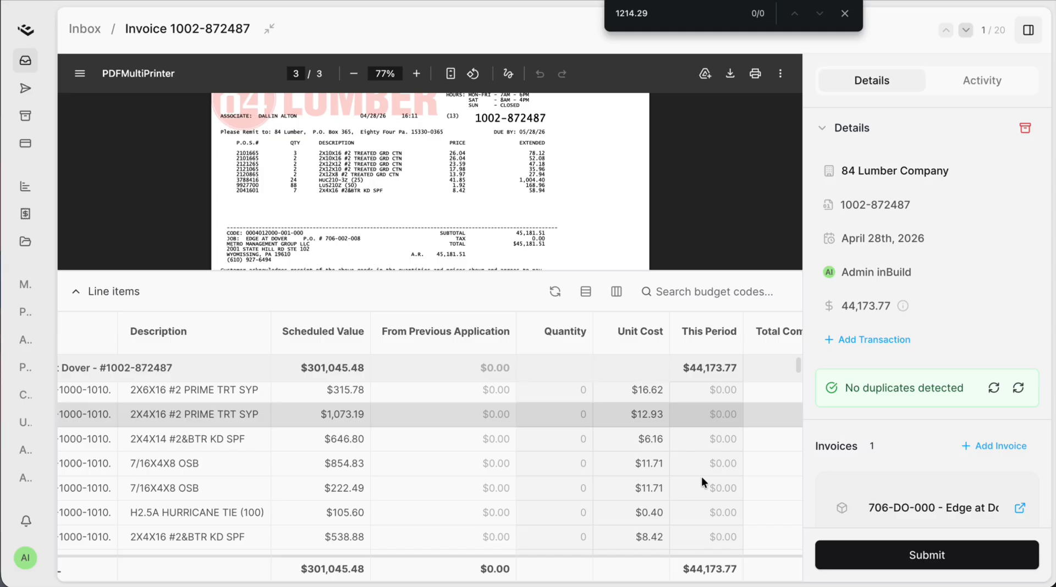
scroll(703, 483, down, 5)
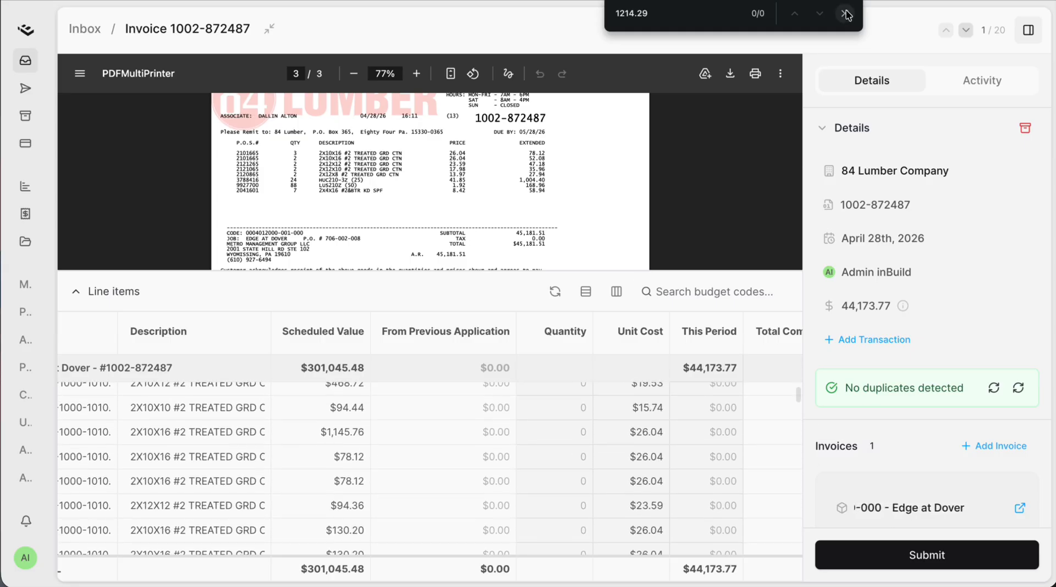
key(Escape)
scroll(577, 453, down, 15)
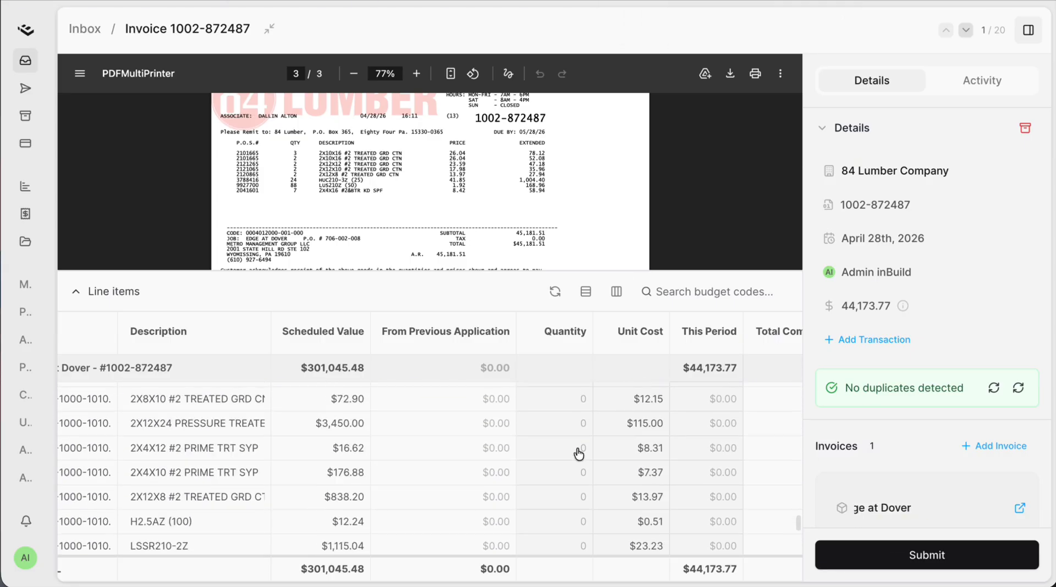
scroll(309, 469, left, 5)
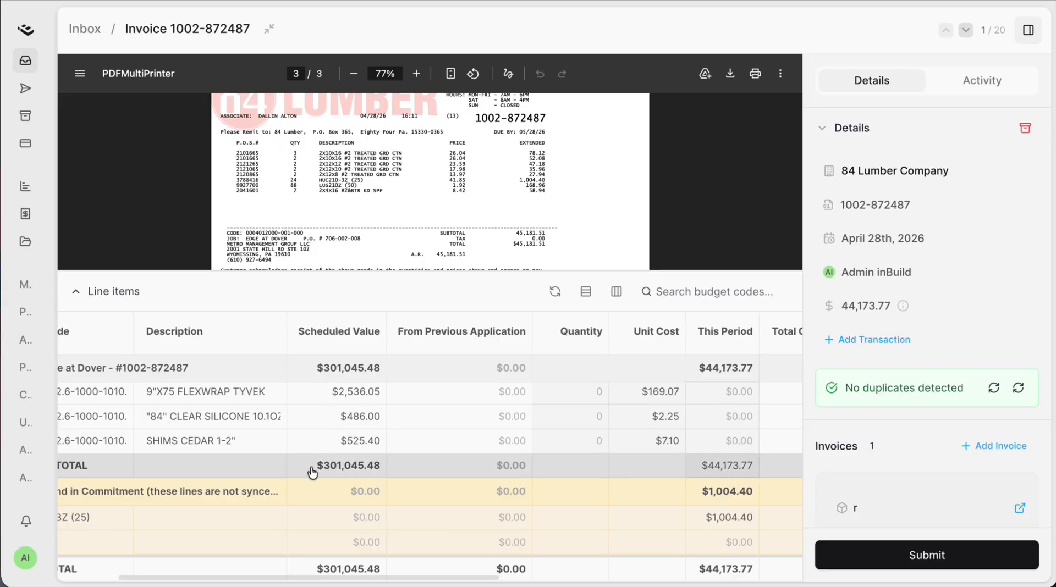
mouse_move(261, 495)
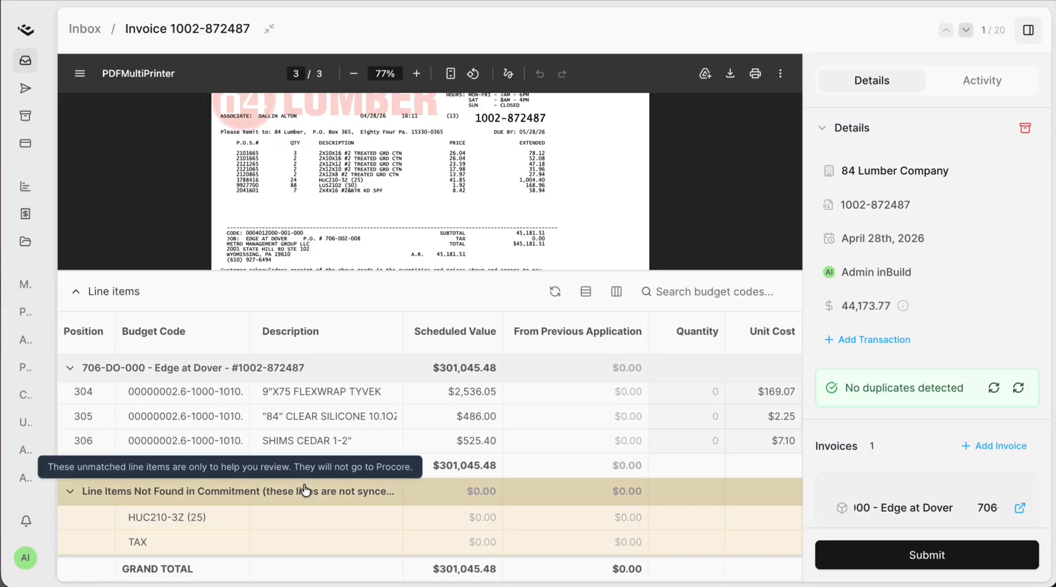
scroll(367, 488, right, 4)
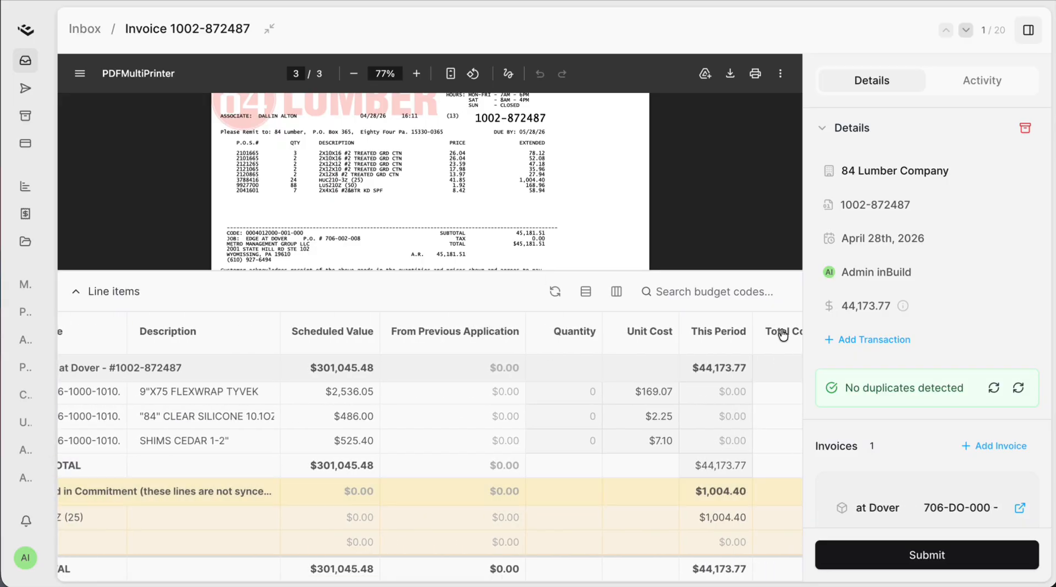
scroll(381, 527, left, 4)
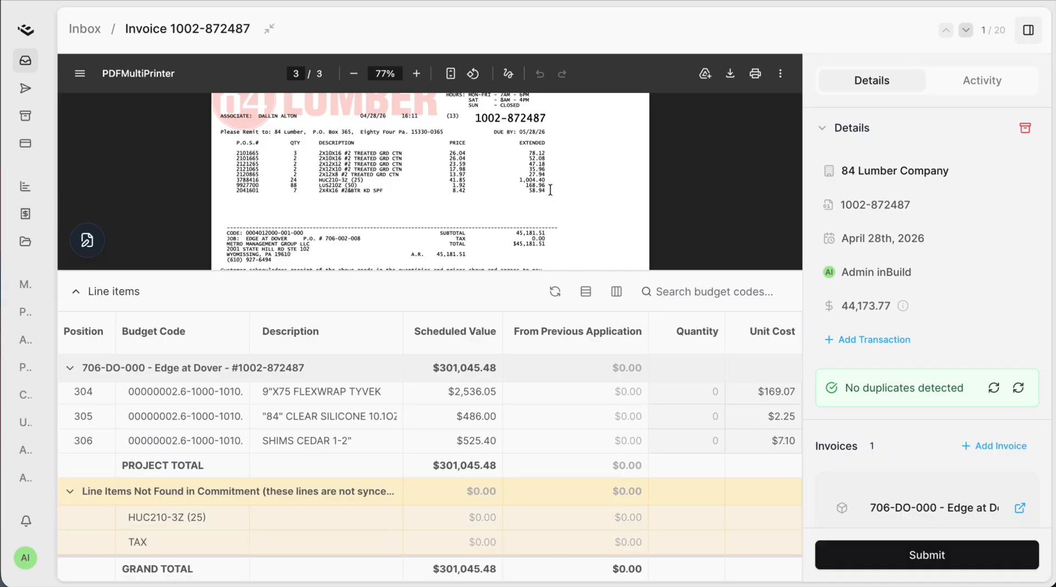
- Compare the unmatched HUC210-3Z (25) line's amount with its quantity, price and extended amount in the PDF
drag(290, 180, 486, 182)
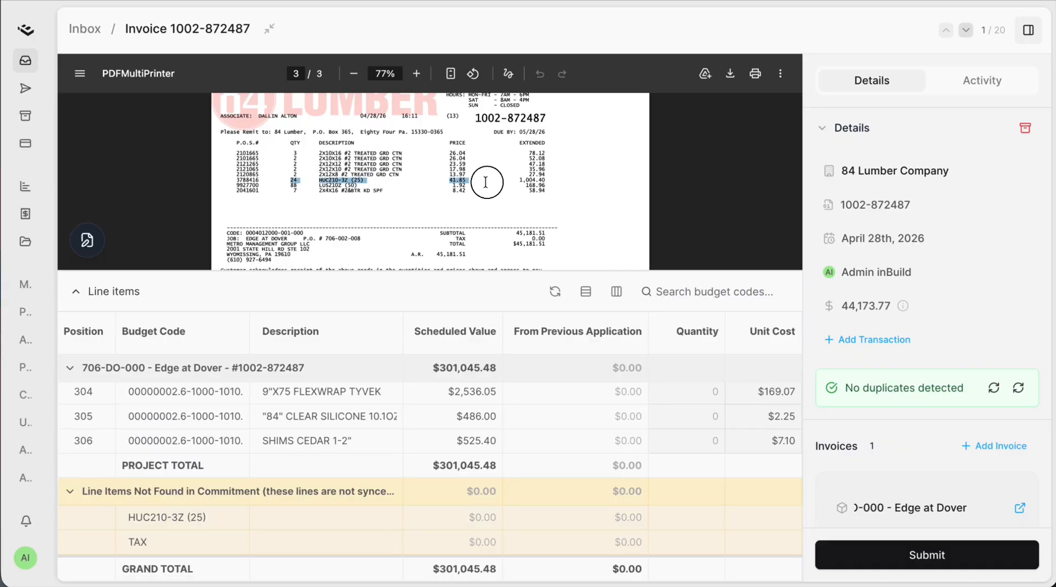
click(548, 182)
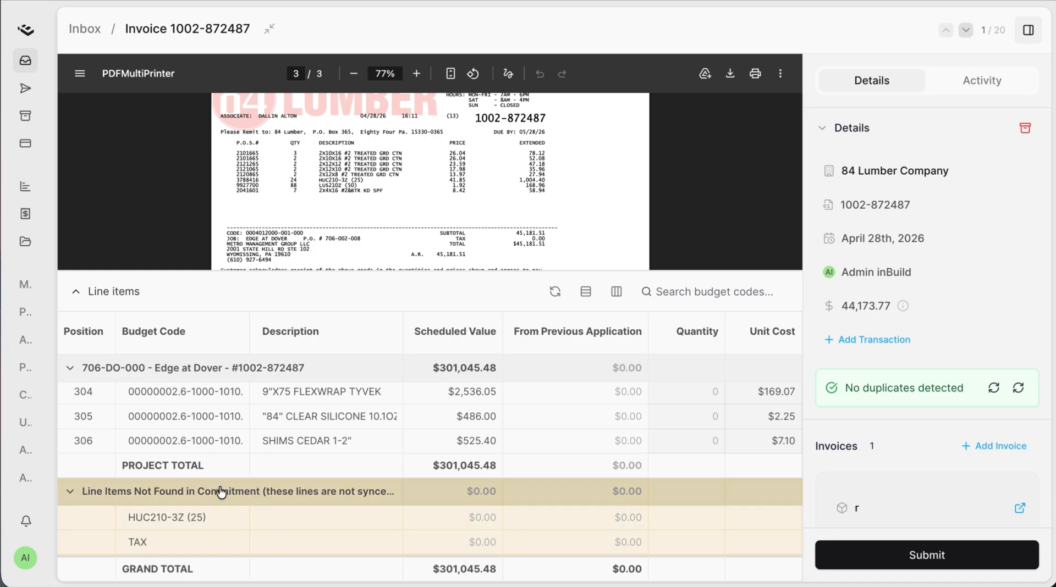
mouse_move(221, 493)
scroll(388, 529, right, 5)
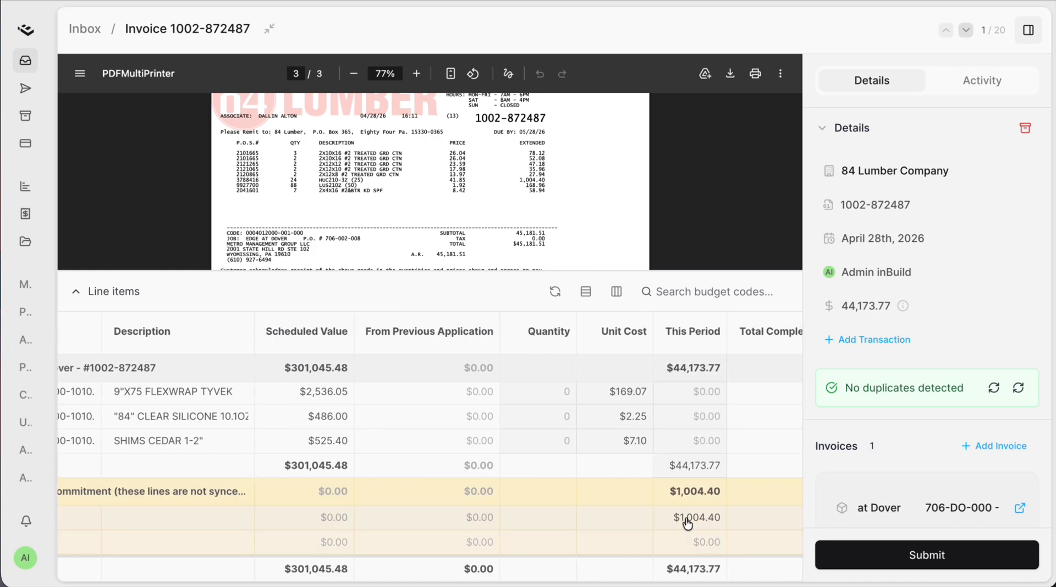
- Check the line items total for this period against the invoice total on the PDF's last page
scroll(599, 233, down, 1)
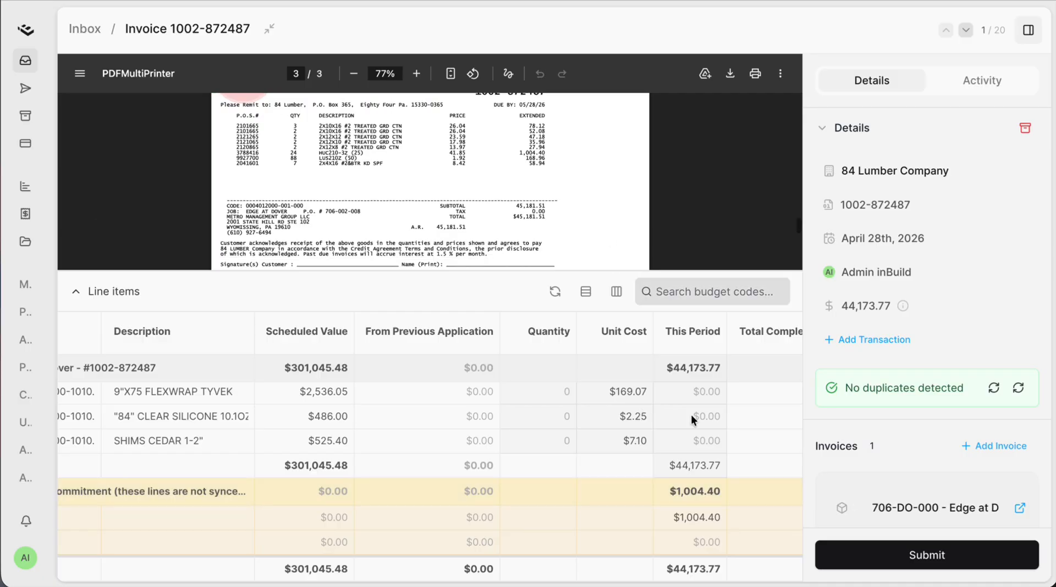
scroll(671, 470, right, 1)
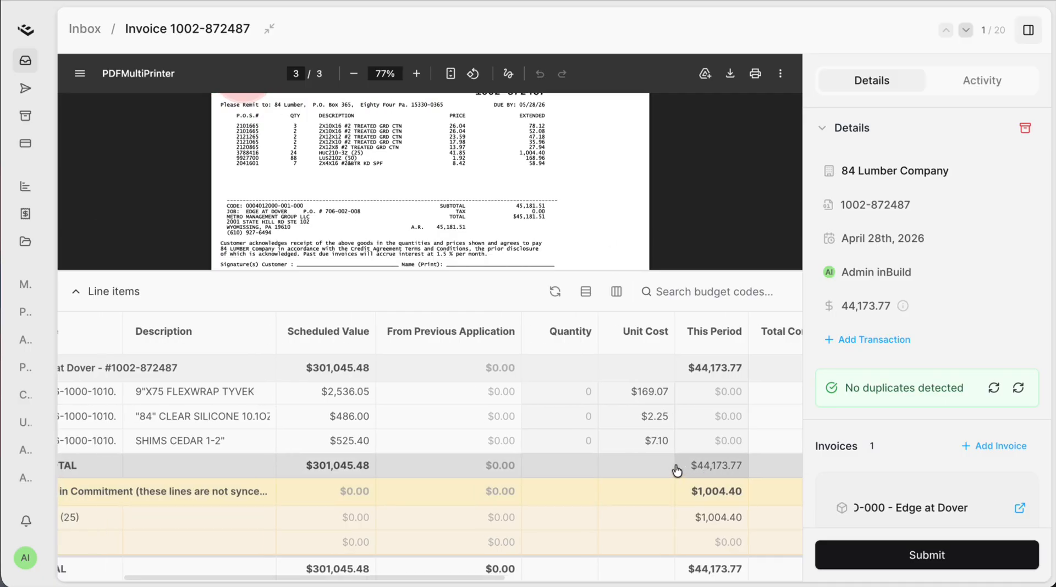
scroll(682, 469, right, 1)
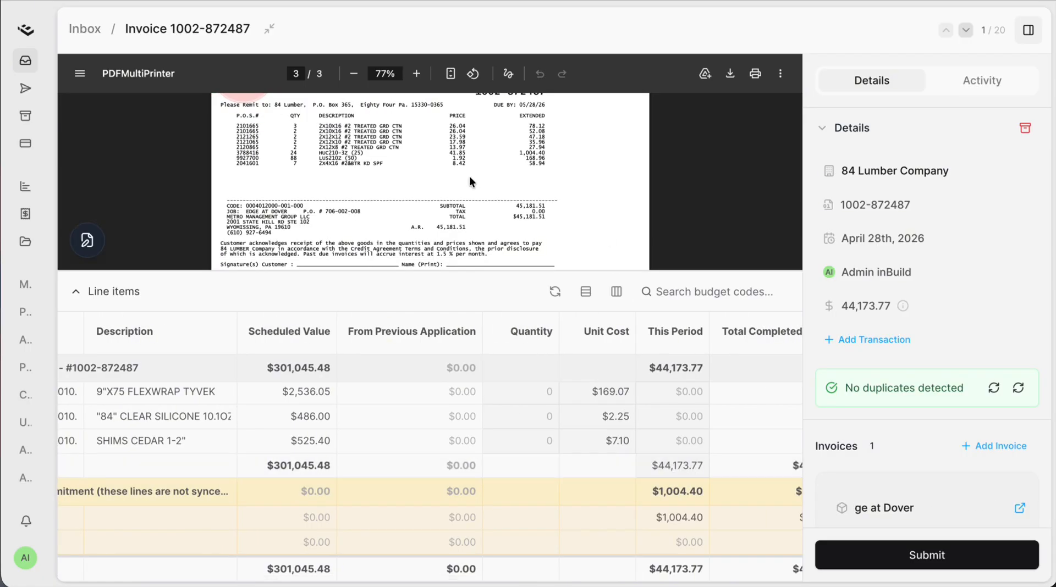
drag(515, 218, 541, 218)
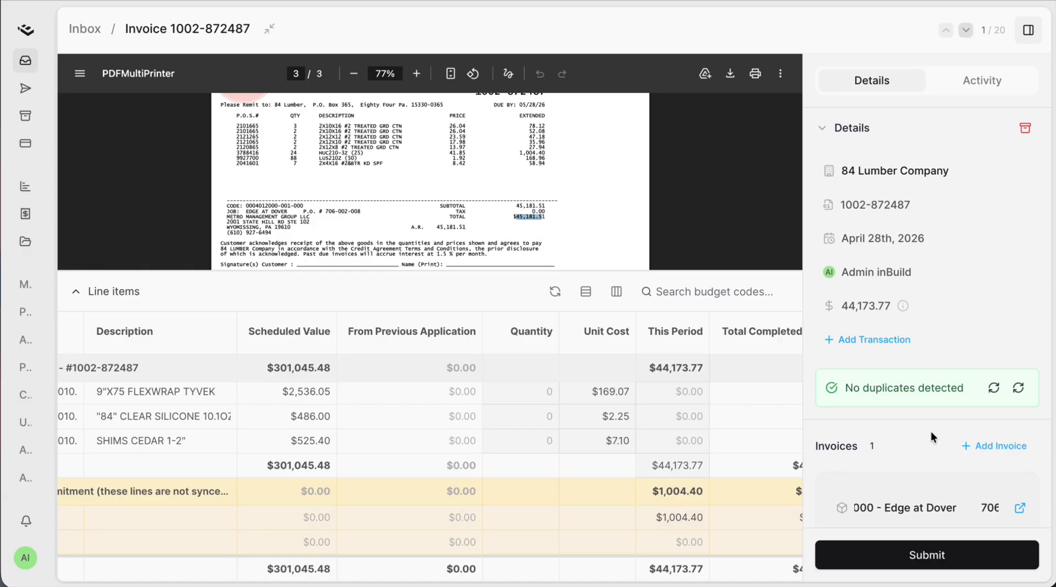
- Open the invoice's Lumber Package purchase order in Procore and look at its create options
scroll(930, 431, down, 3)
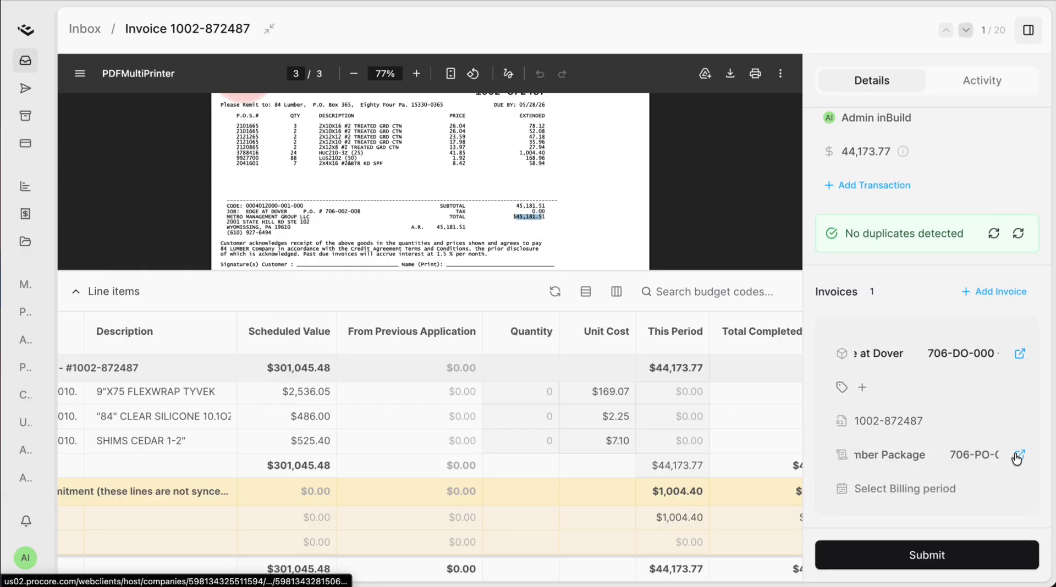
click(1017, 456)
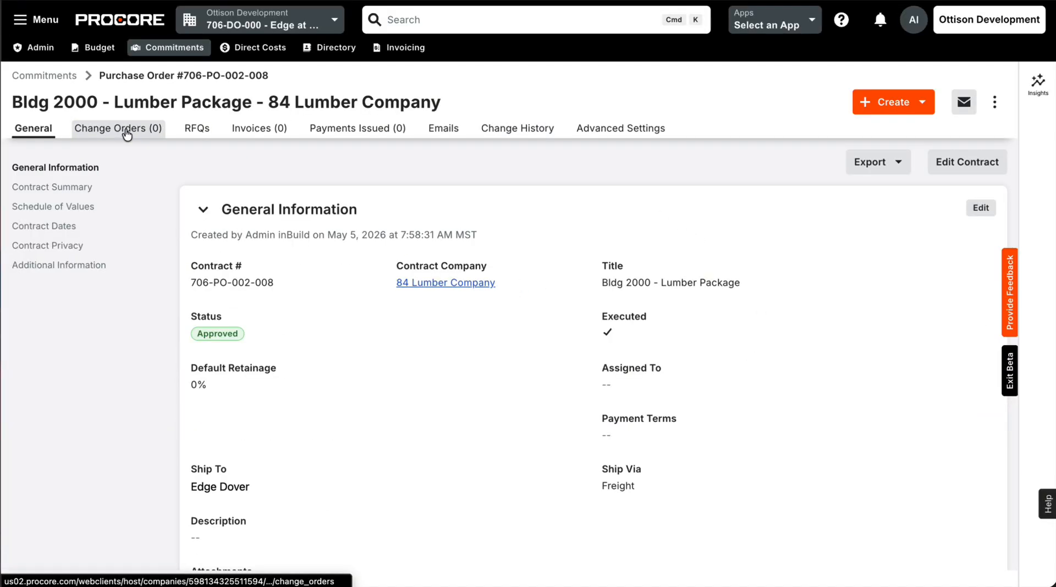
click(896, 110)
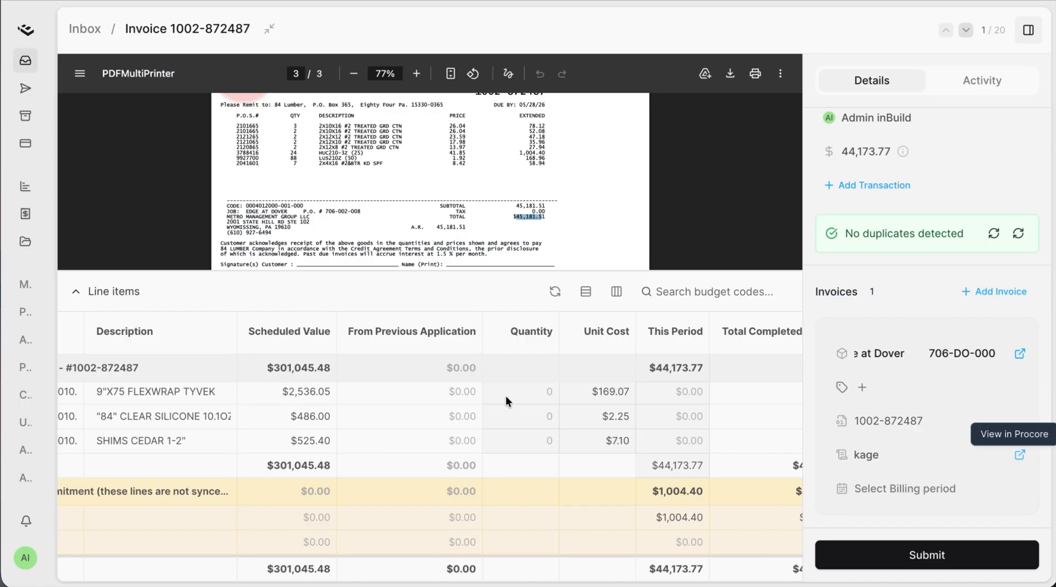
- Start submitting the invoice to compare its line items total with the AI predicted total, then cancel the submission
scroll(666, 517, left, 5)
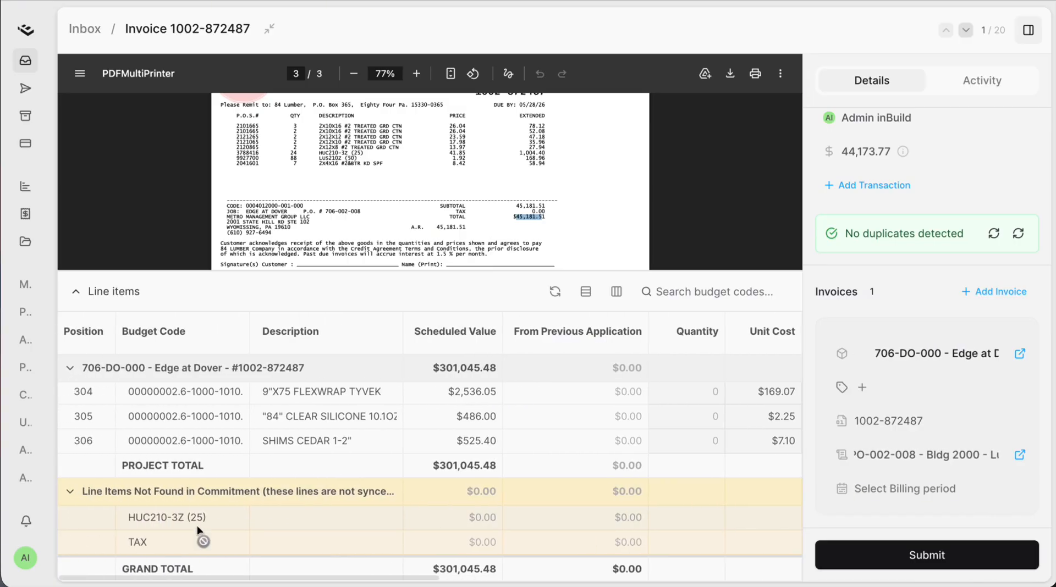
scroll(480, 486, right, 3)
scroll(479, 483, up, 3)
scroll(571, 192, up, 2)
scroll(604, 464, up, 3)
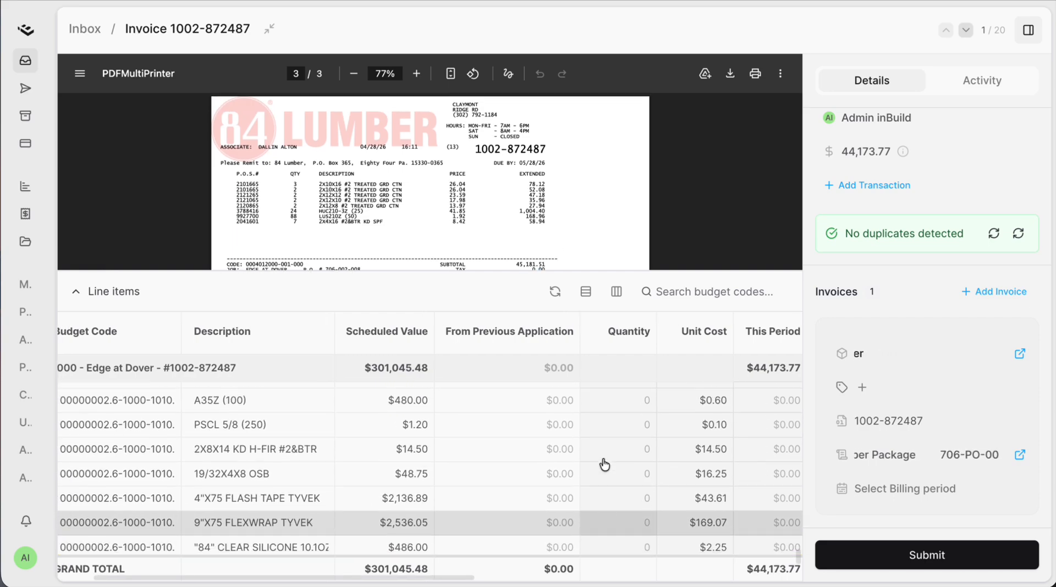
click(921, 554)
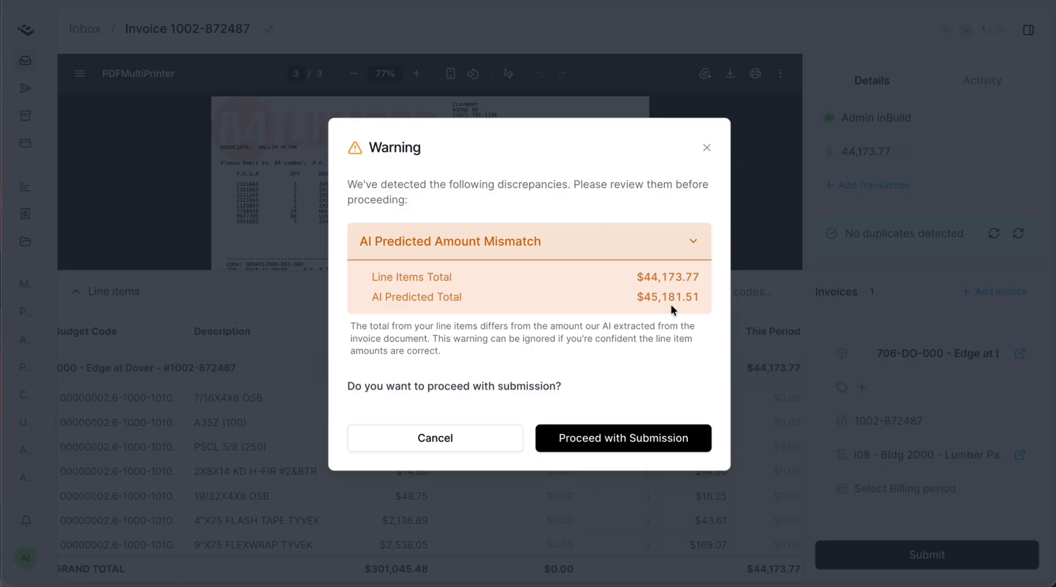
click(705, 150)
- Examine the unmatched HUC210-3Z (25) amount and the unbilled commitment lines just above the Line Items Not Found in Commitment section
scroll(587, 215, down, 10)
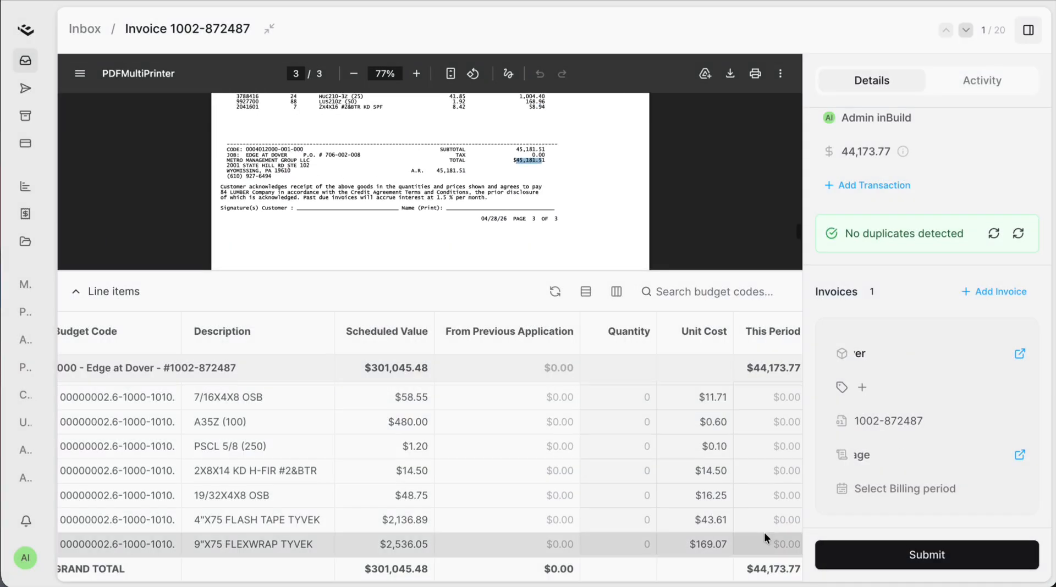
scroll(766, 540, down, 3)
scroll(764, 536, right, 3)
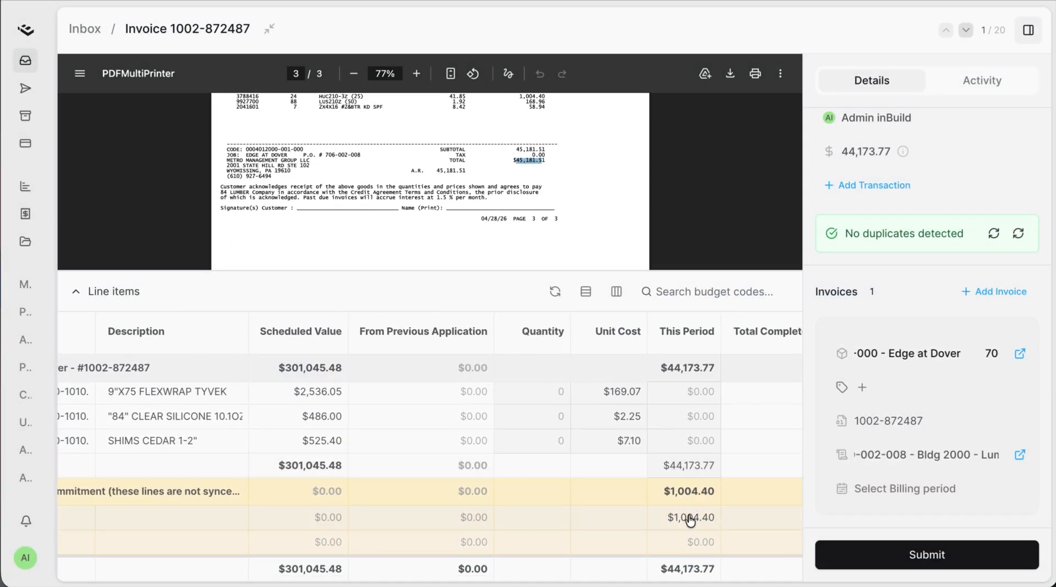
scroll(689, 527, up, 1)
scroll(689, 527, down, 1)
scroll(689, 526, left, 1)
scroll(495, 530, left, 3)
scroll(582, 523, right, 4)
scroll(638, 453, up, 10)
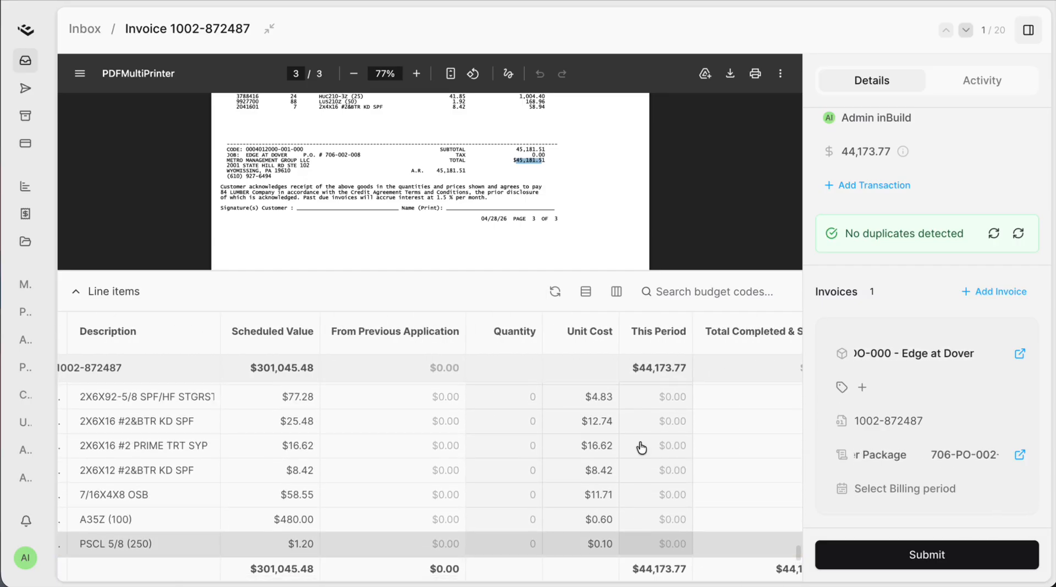
scroll(641, 448, down, 5)
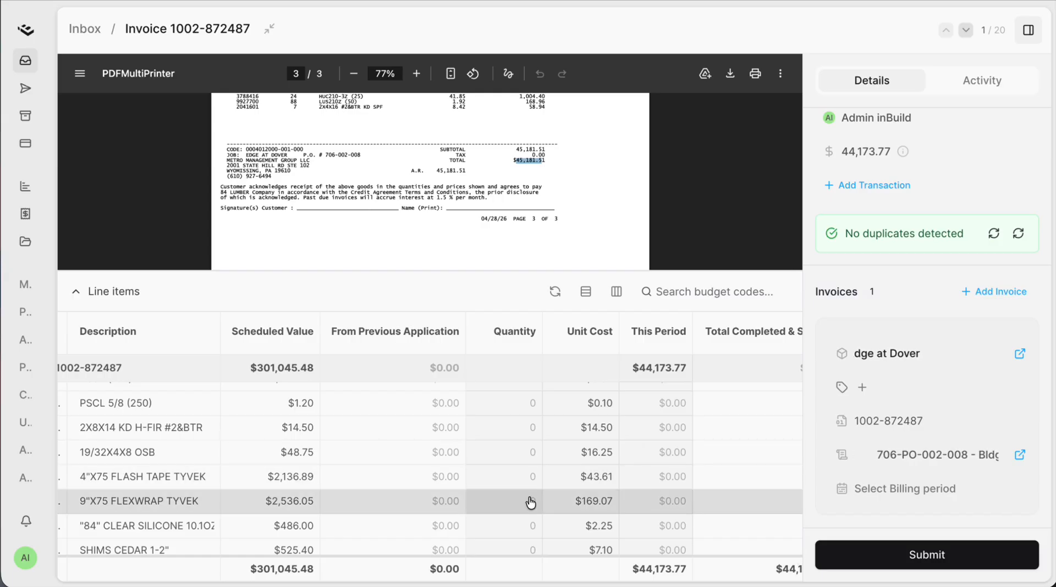
- Set the This Period amount of the 9"X75 FLEXWRAP TYVEK line to 3.34
click(524, 501)
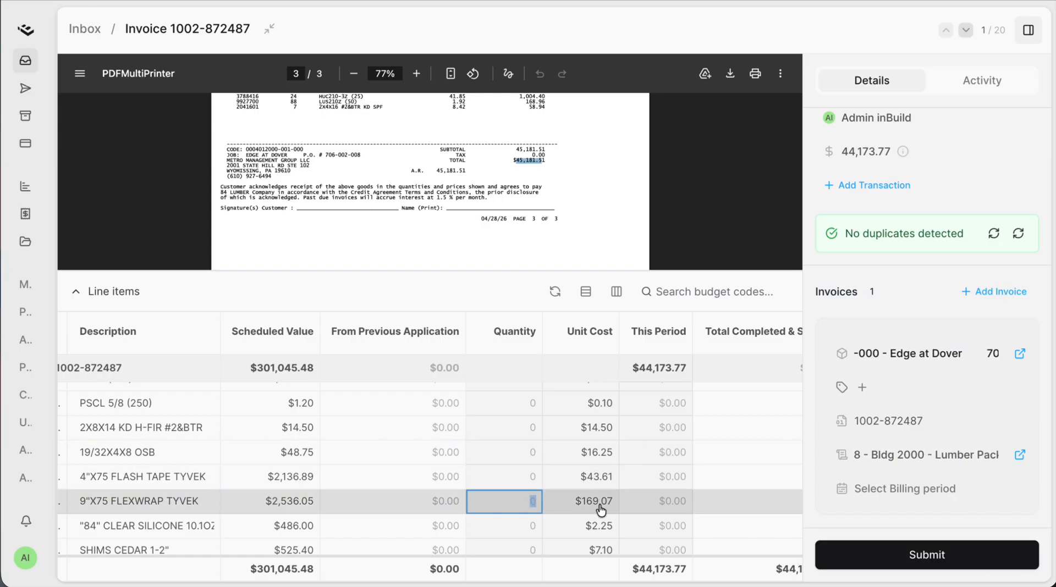
click(671, 503)
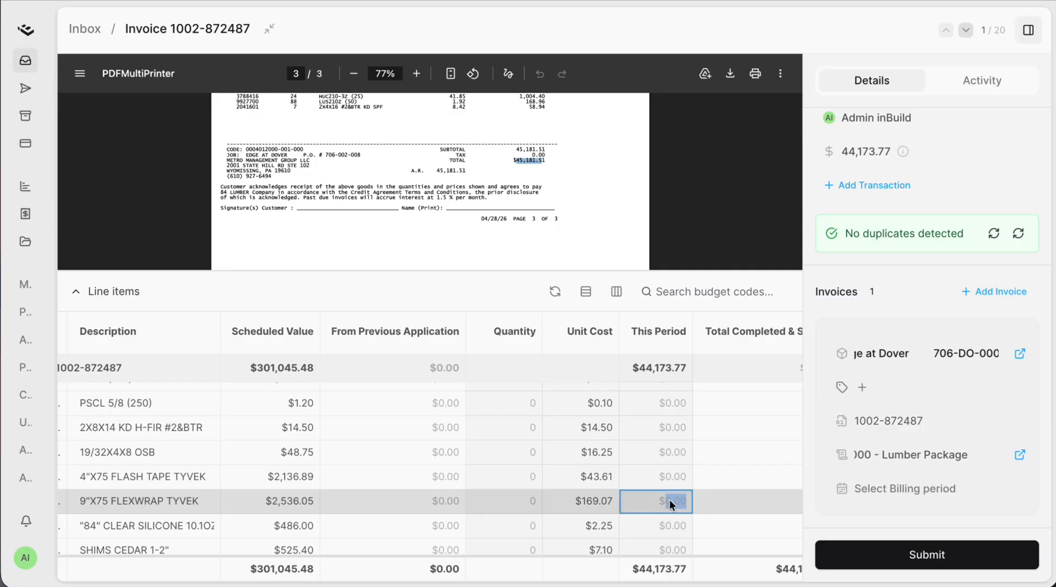
scroll(663, 500, right, 2)
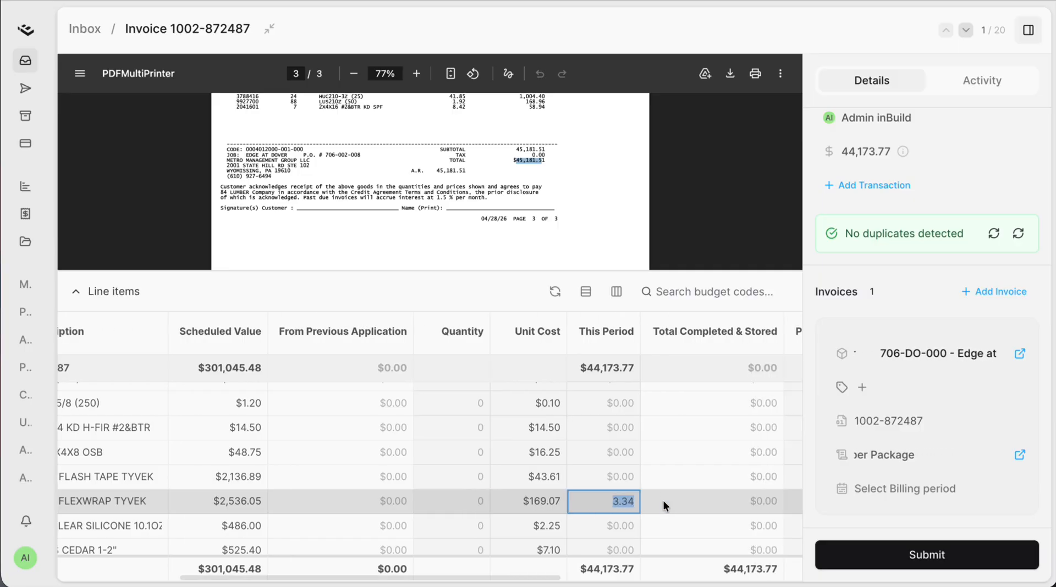
click(620, 478)
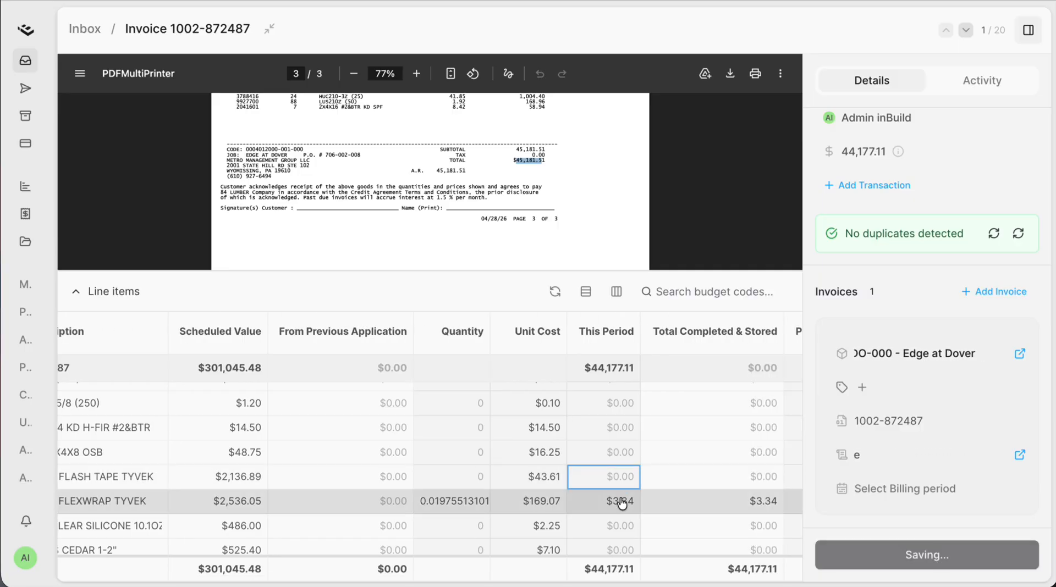
- Set the This Period amount of the 9"X75 FLEXWRAP TYVEK line to 1004.4, matching the unmatched item
click(620, 498)
double_click(620, 483)
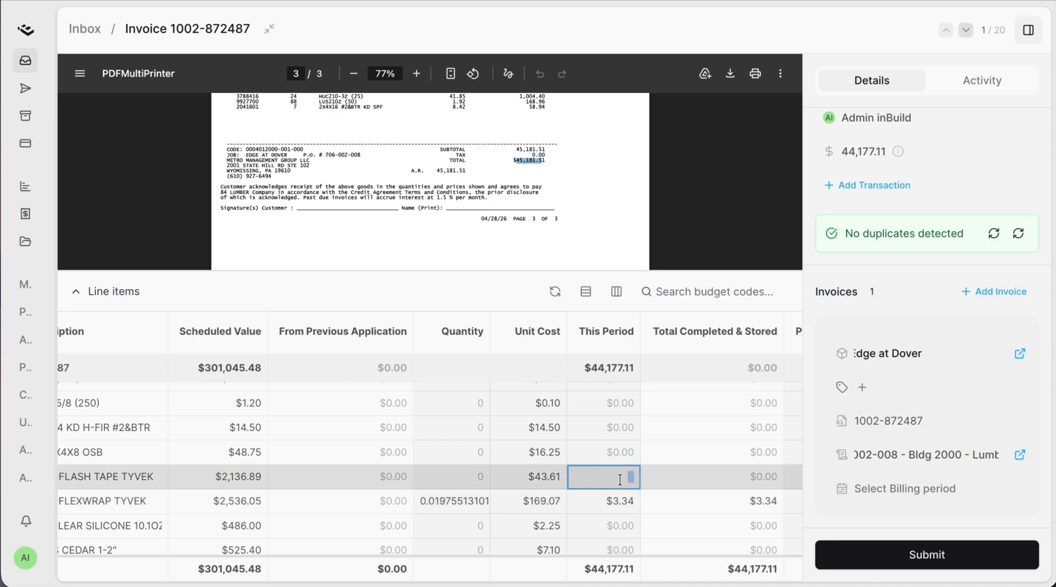
scroll(617, 501, down, 3)
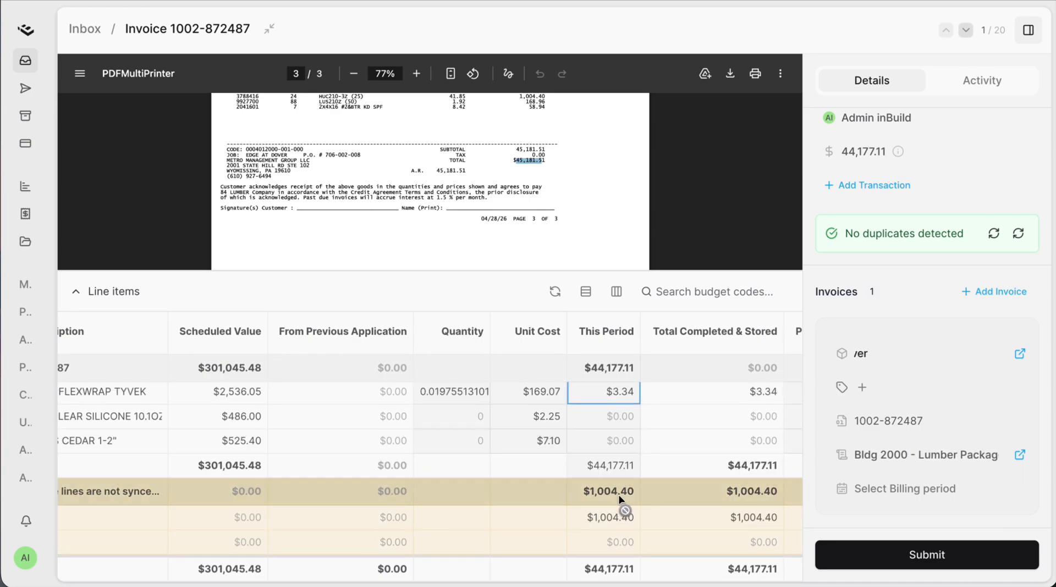
scroll(620, 404, up, 1)
text(1004.4)
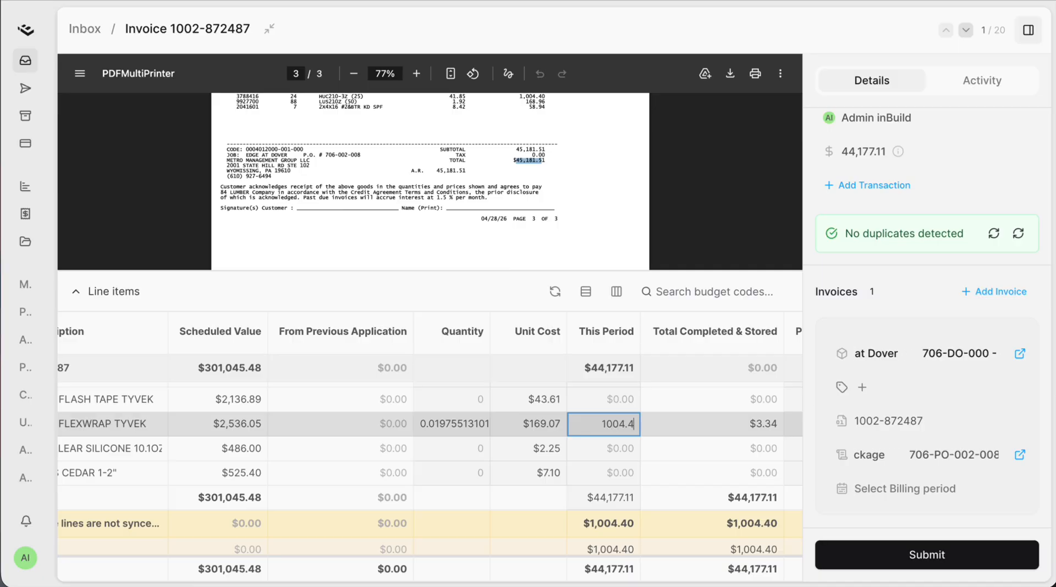
key(Tab)
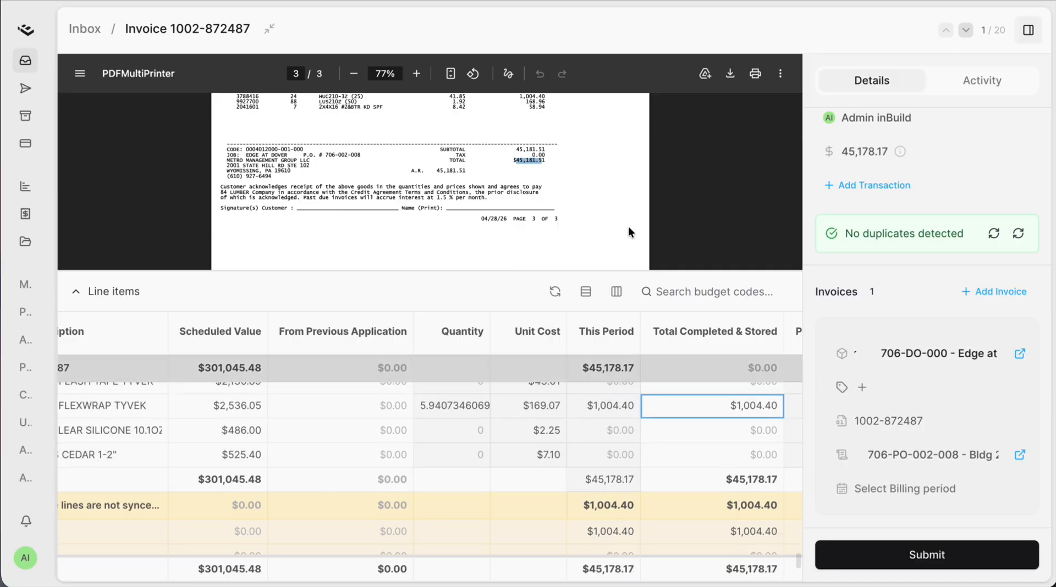
- Review the quantities, unit costs and This Period amounts across the invoice's line items
scroll(610, 410, up, 1)
click(626, 405)
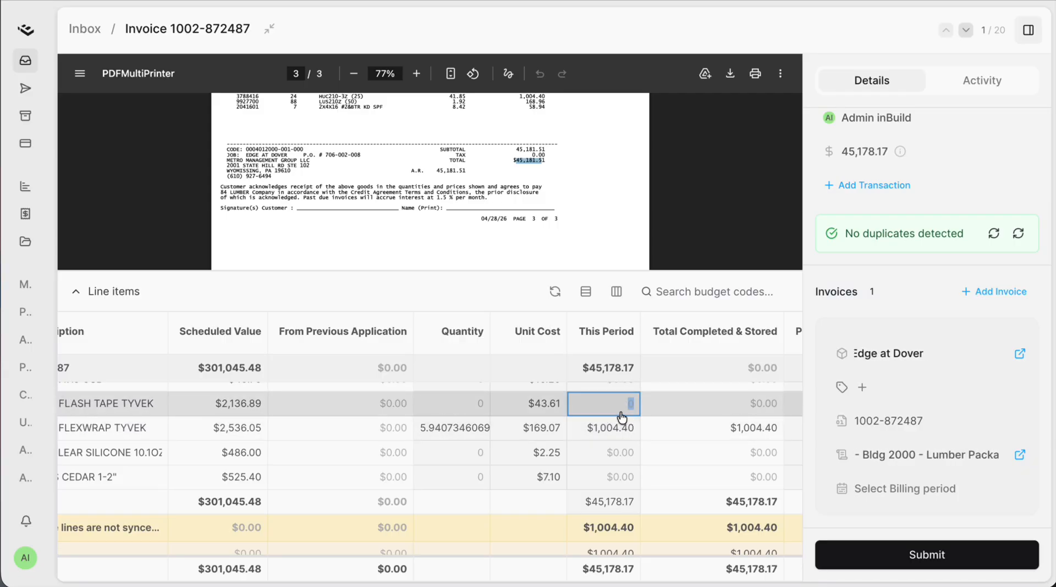
scroll(626, 434, down, 5)
scroll(626, 438, up, 5)
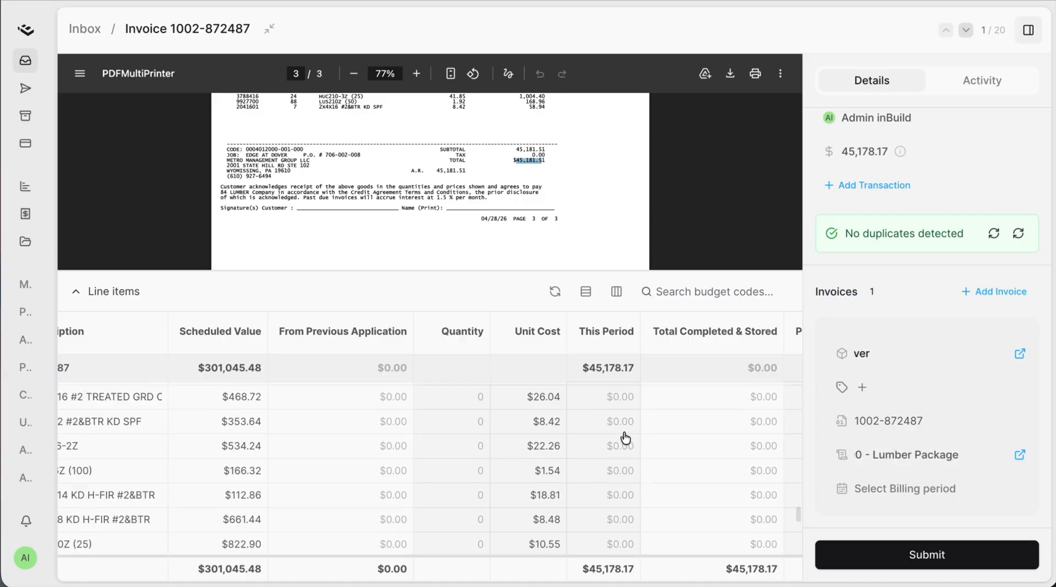
scroll(625, 438, up, 5)
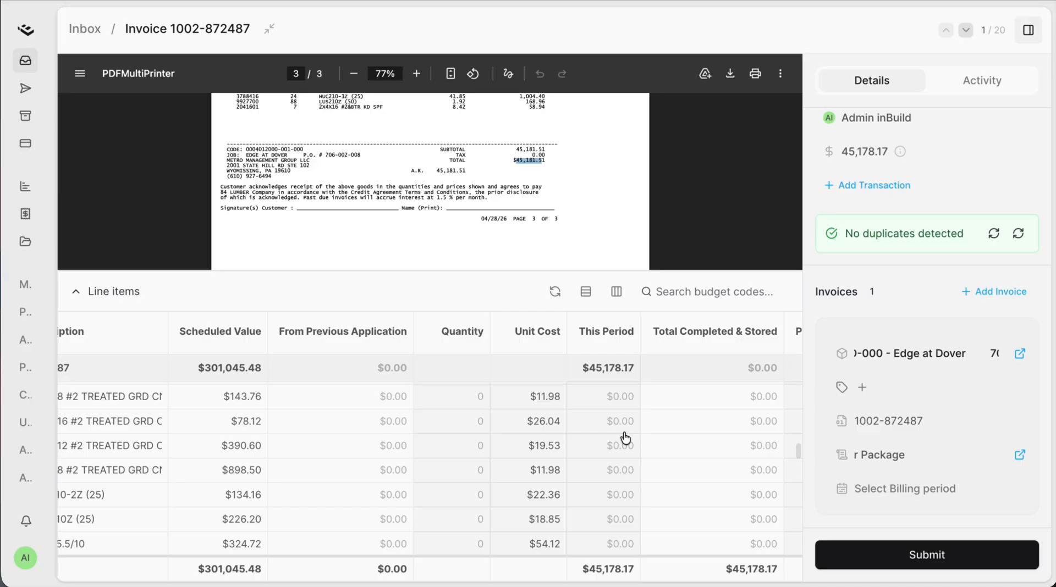
scroll(625, 437, up, 5)
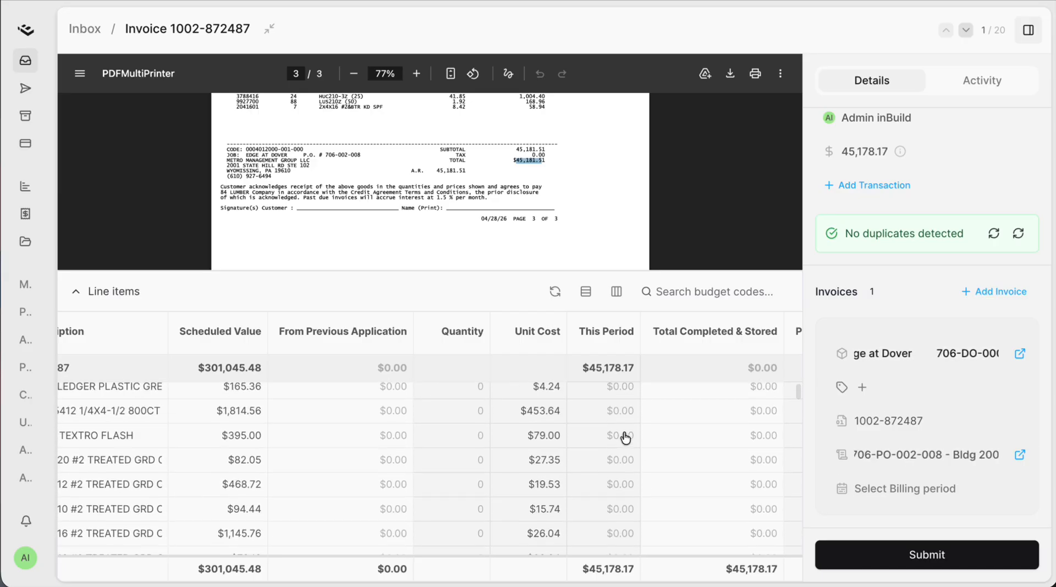
scroll(625, 438, up, 5)
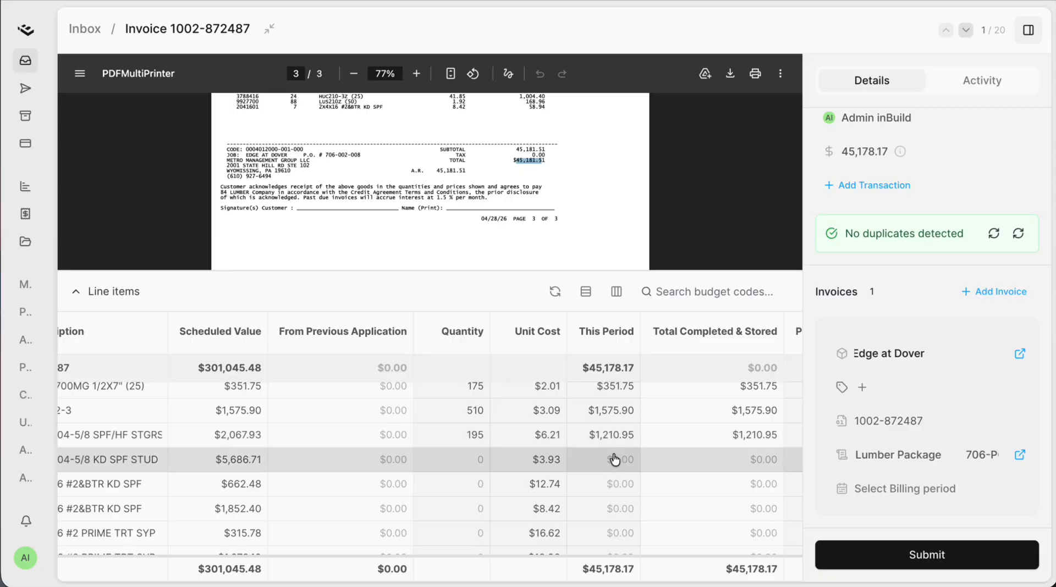
scroll(613, 460, down, 5)
click(612, 445)
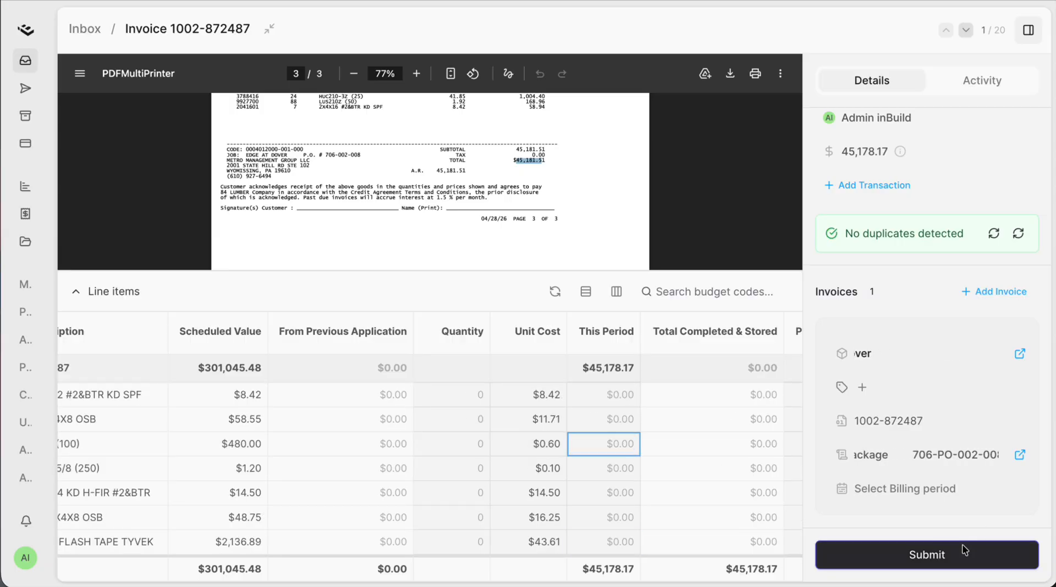
- Submit the invoice, proceeding despite the amount mismatch, and return to the inbox list
click(934, 552)
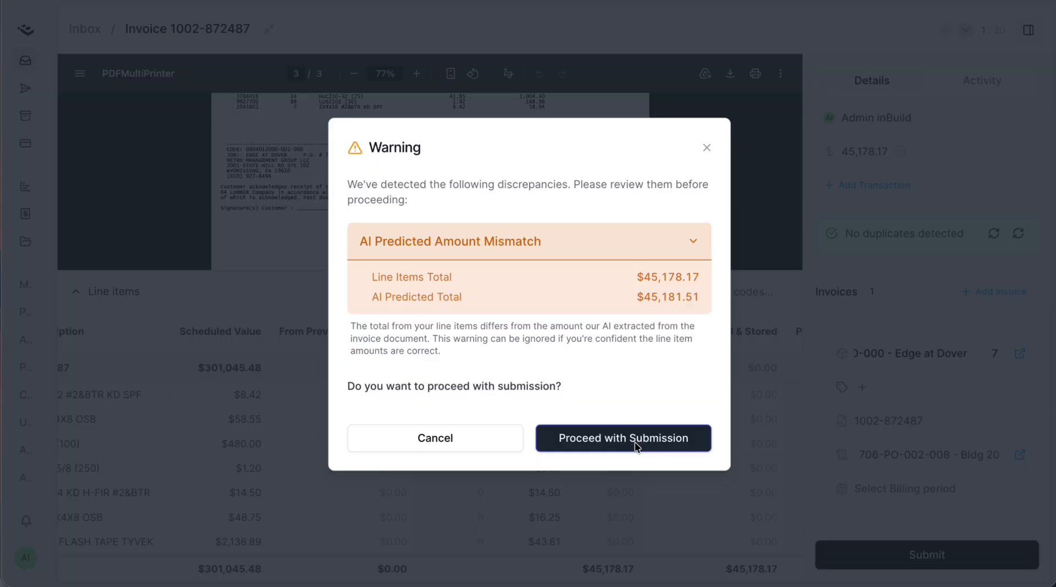
click(635, 442)
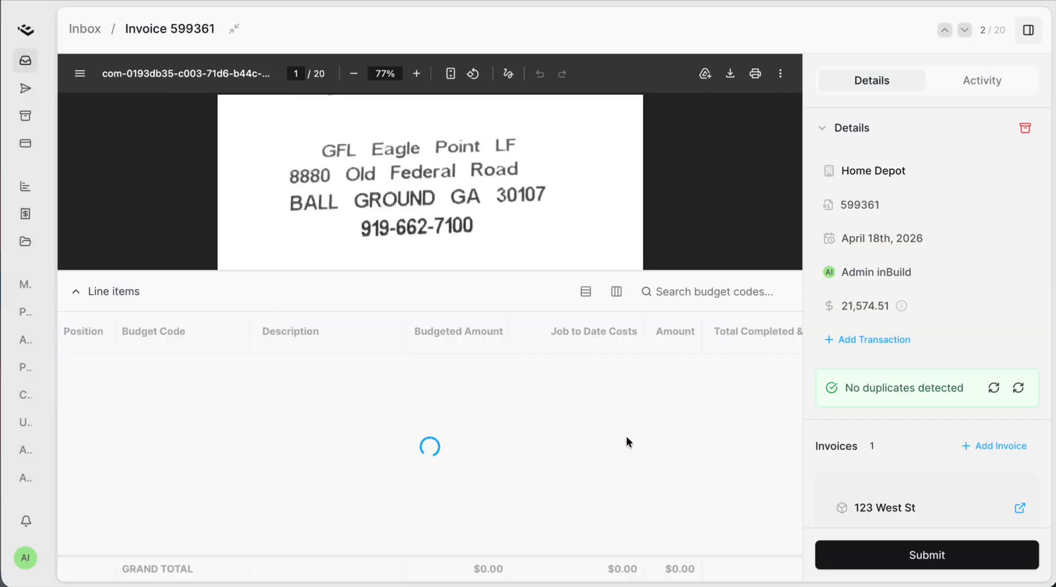
click(90, 30)
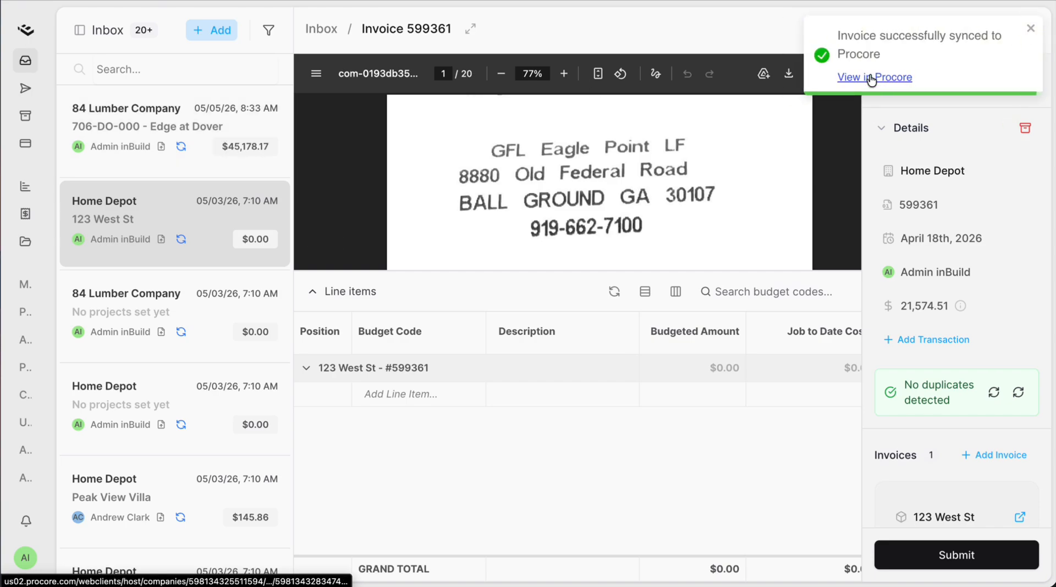
- Open the synced invoice in Procore and examine its general information, schedule of values, total and attachments
click(871, 78)
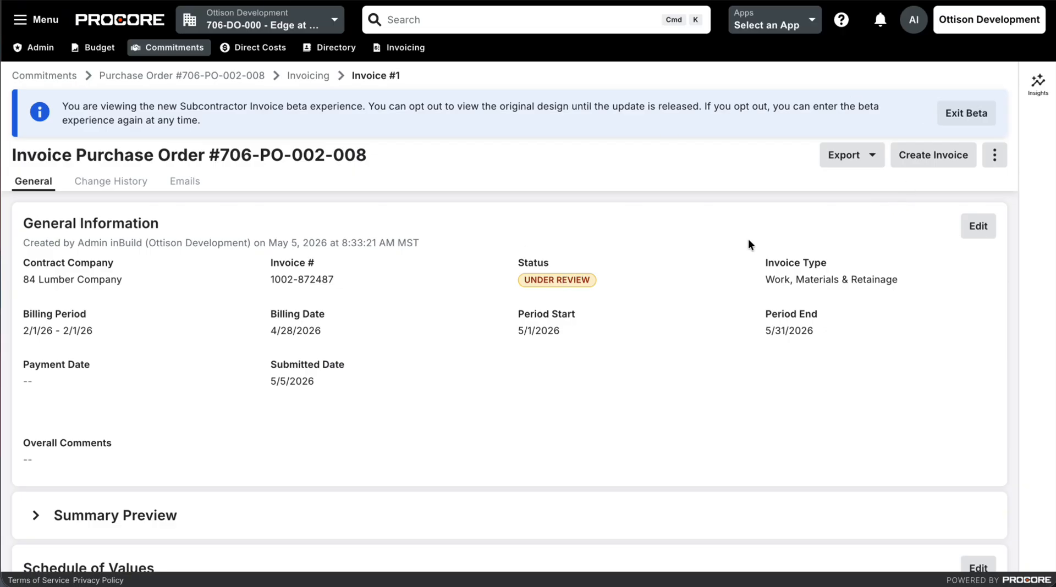
scroll(704, 272, down, 9)
scroll(724, 291, right, 3)
scroll(913, 268, down, 5)
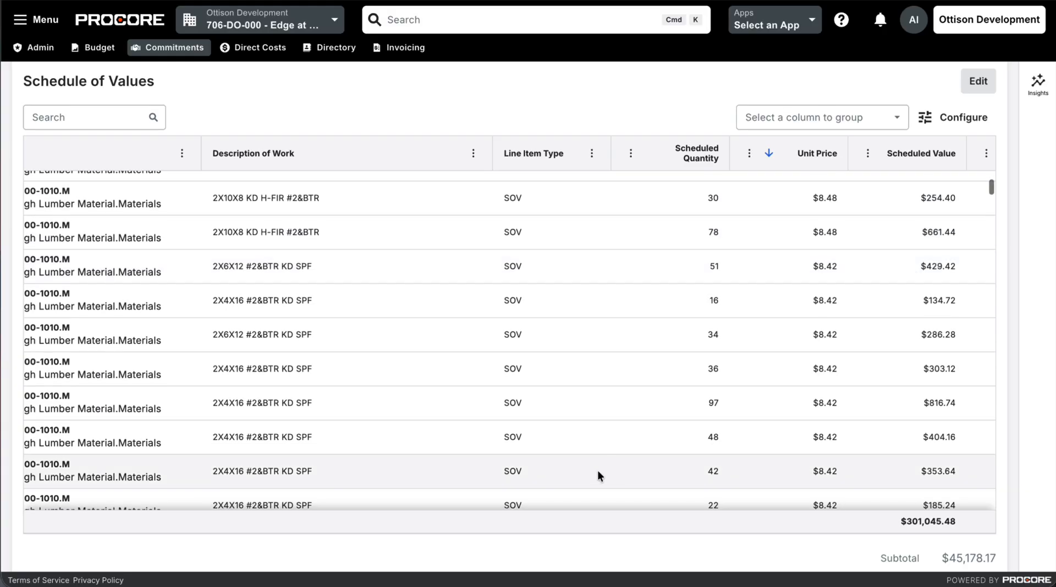
scroll(625, 540, down, 3)
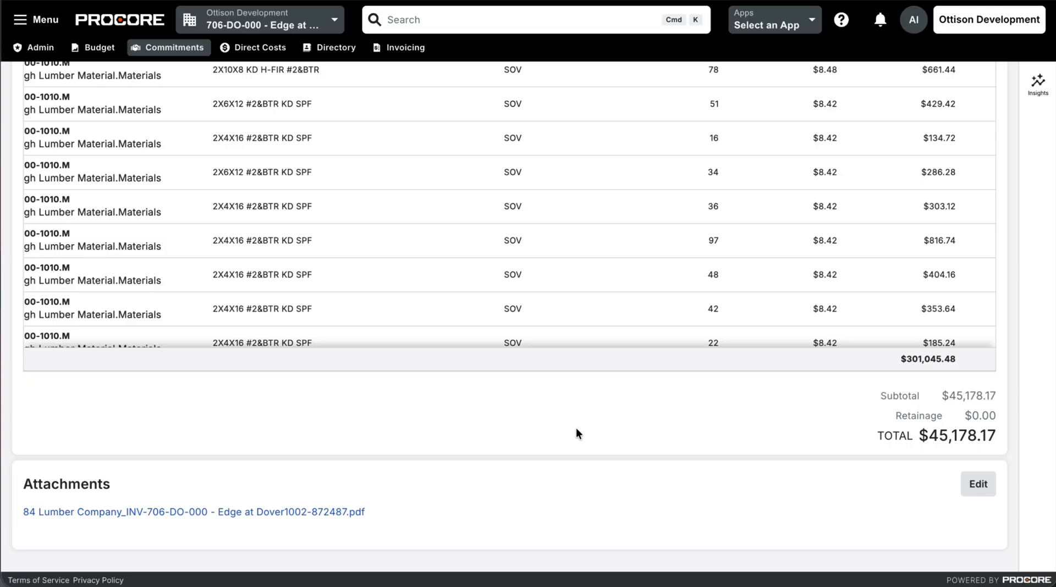
scroll(575, 435, up, 10)
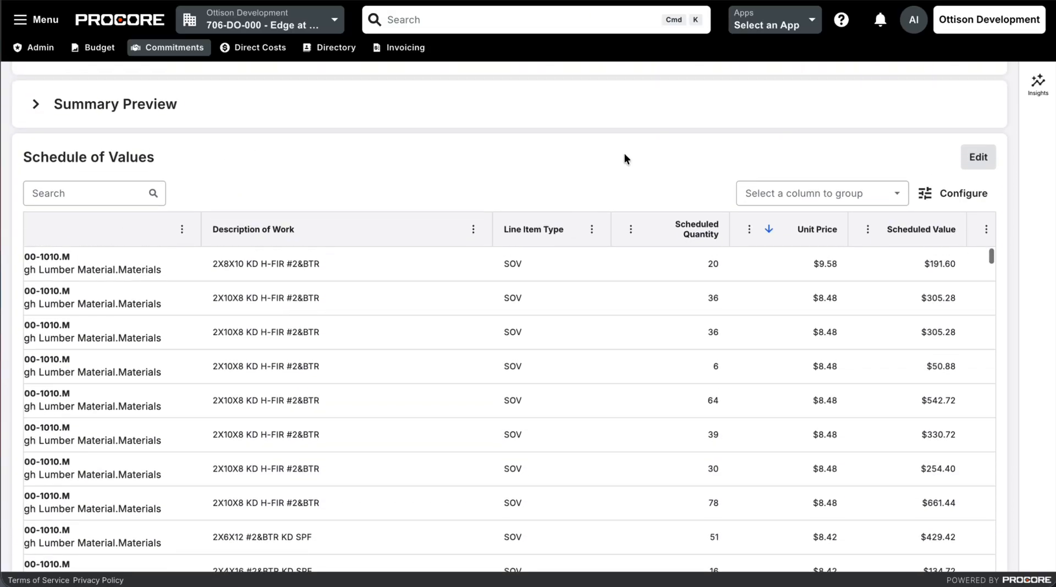